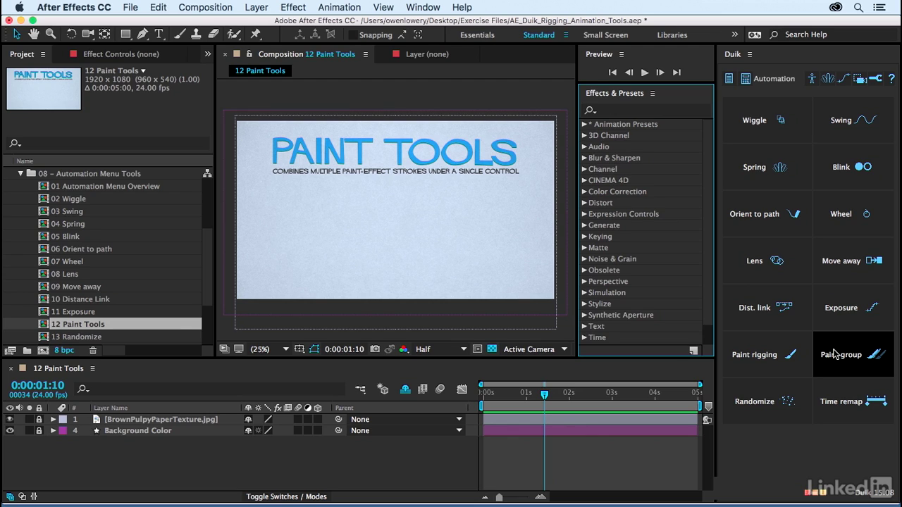
Create a new solid layer in the 12 Paint Tools composition, sized to the composition at 1920 x 1080 px
left_click(375, 464)
left_click(255, 8)
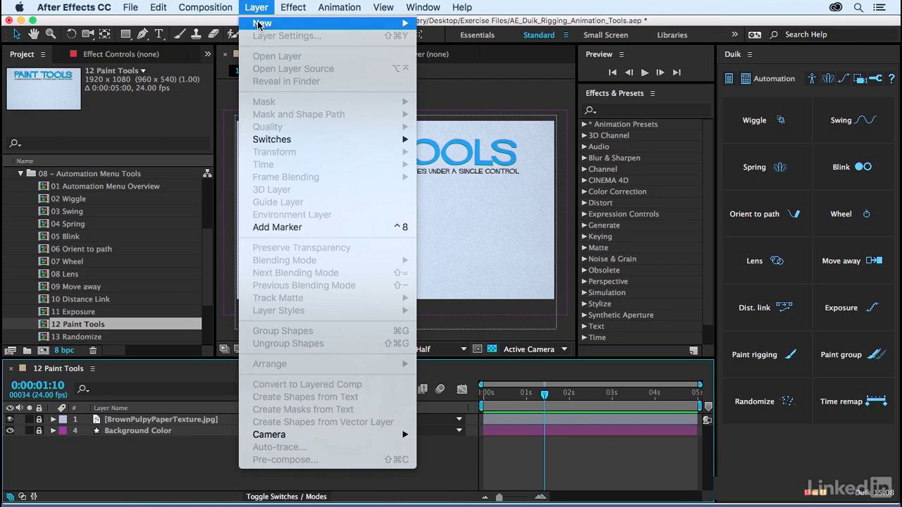
mouse_move(283, 25)
left_click(446, 40)
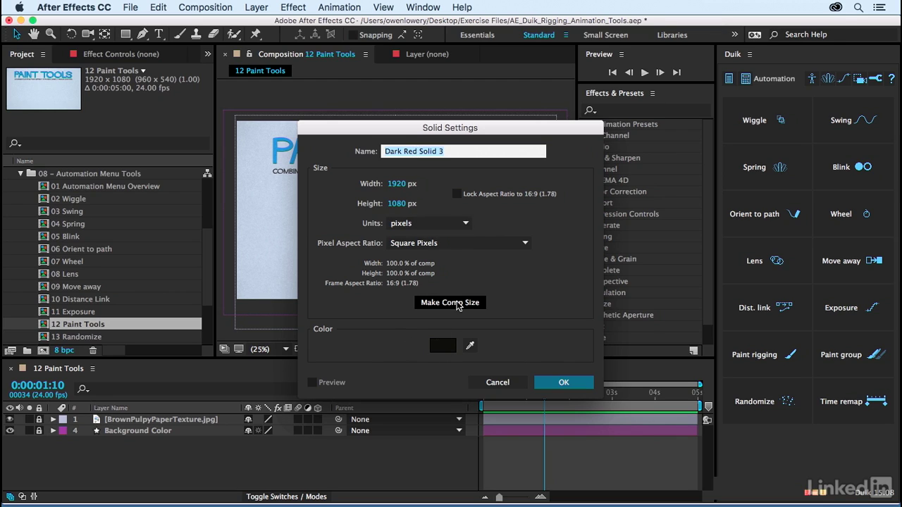
left_click(454, 304)
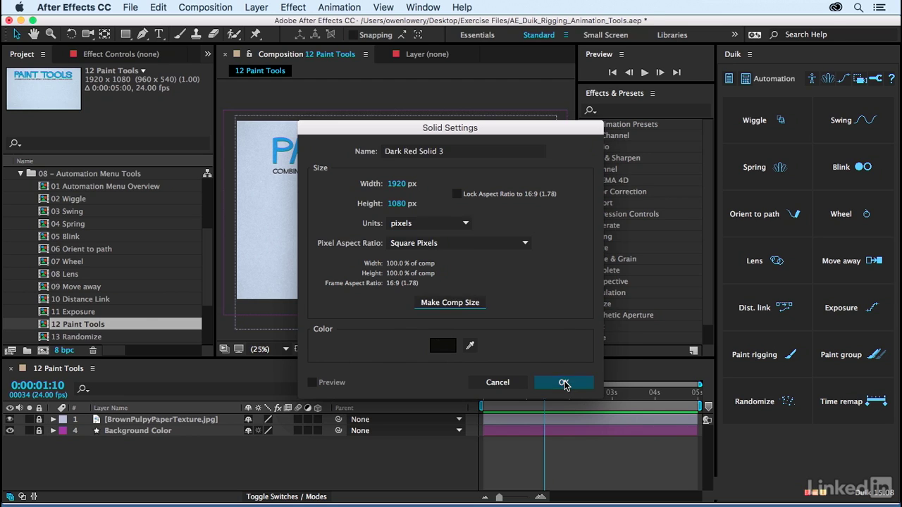
left_click(564, 381)
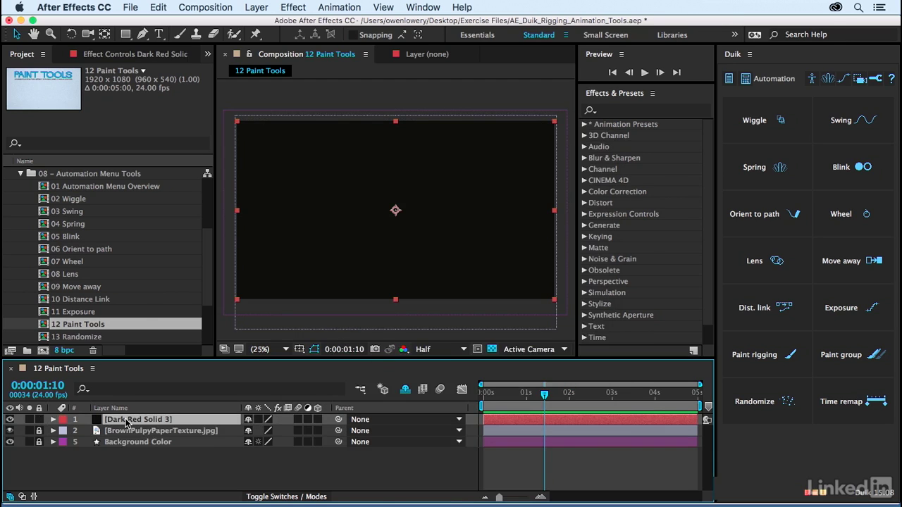
Rename the new solid layer as Paint Rigging
key("Return")
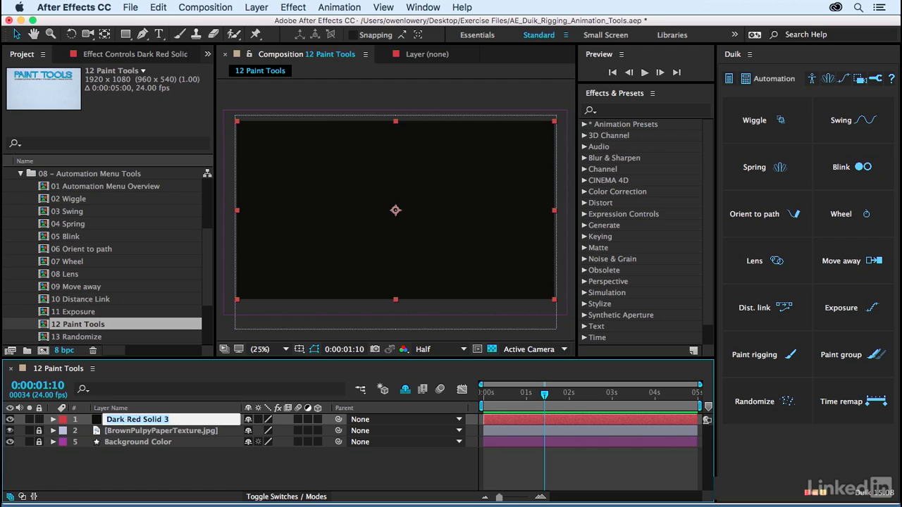
type("Paint Rigging")
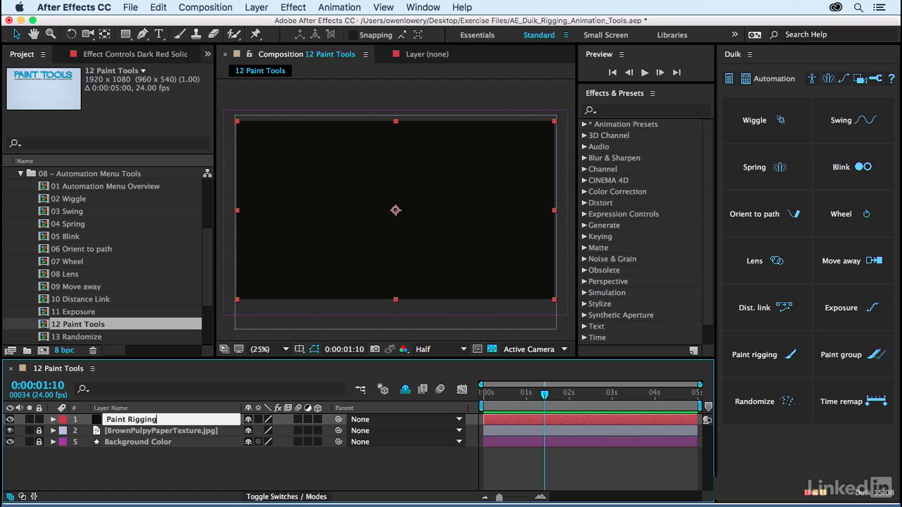
key("Return")
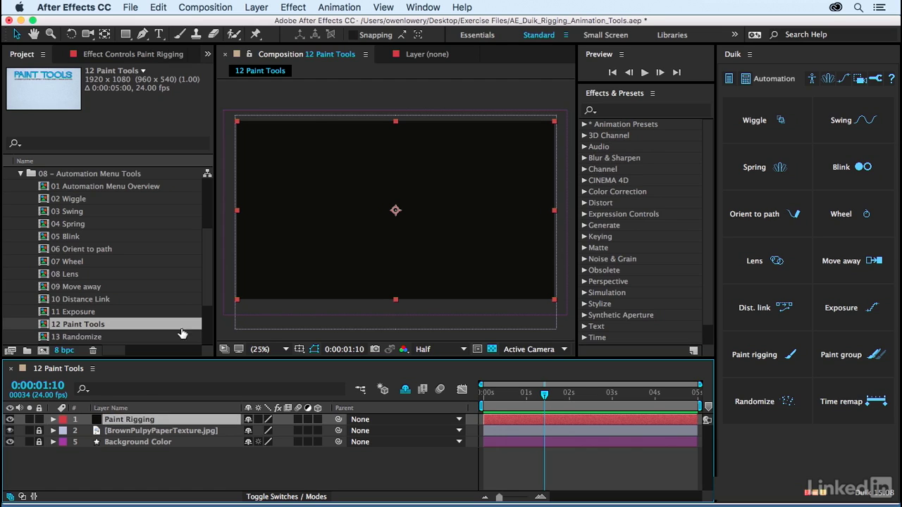
Activate the Brush tool and review its brush tip and paint settings, leaving the paint settings displayed
left_click(180, 35)
left_click(614, 93)
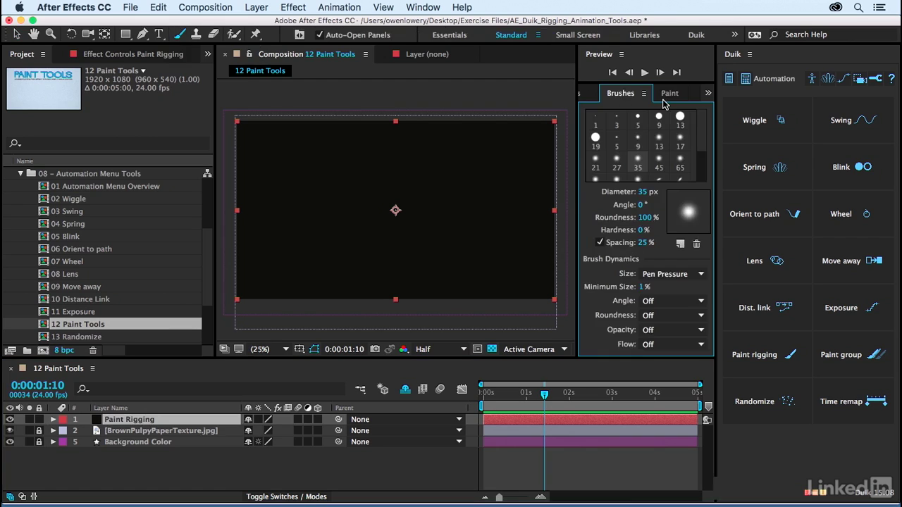
left_click(665, 100)
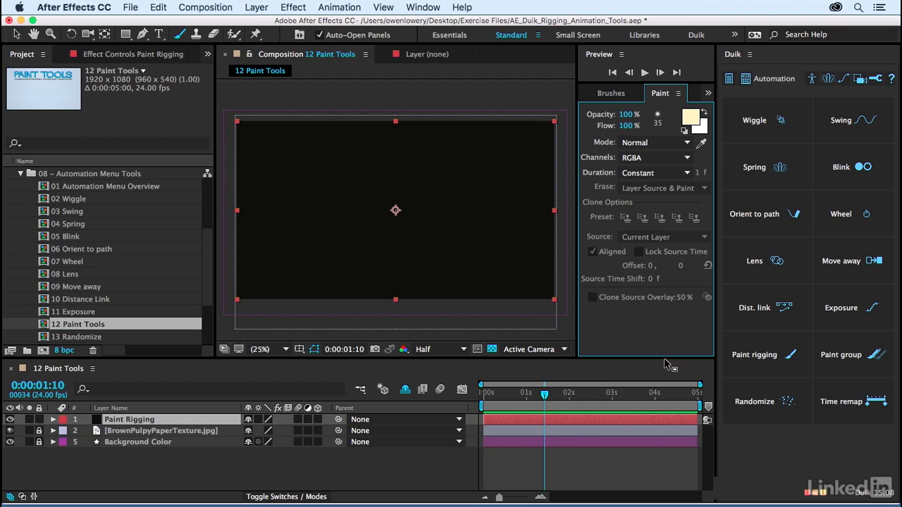
left_click(603, 94)
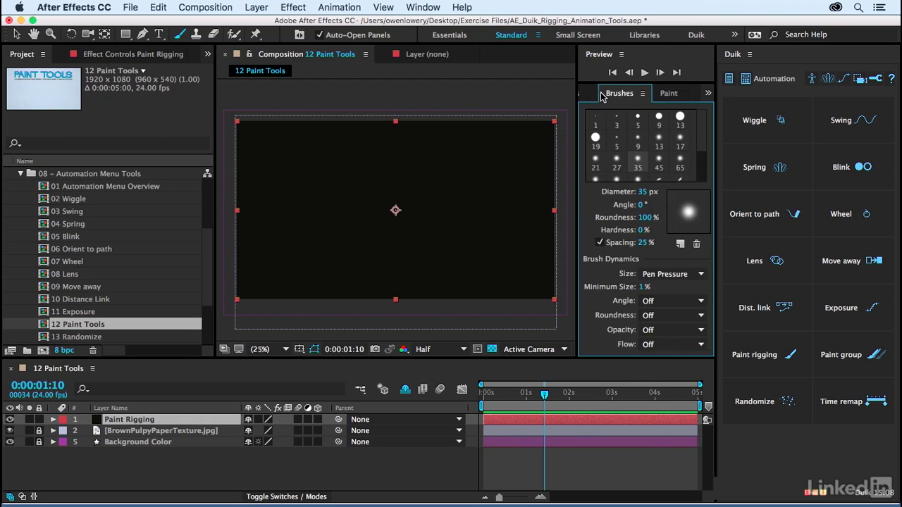
left_click(669, 98)
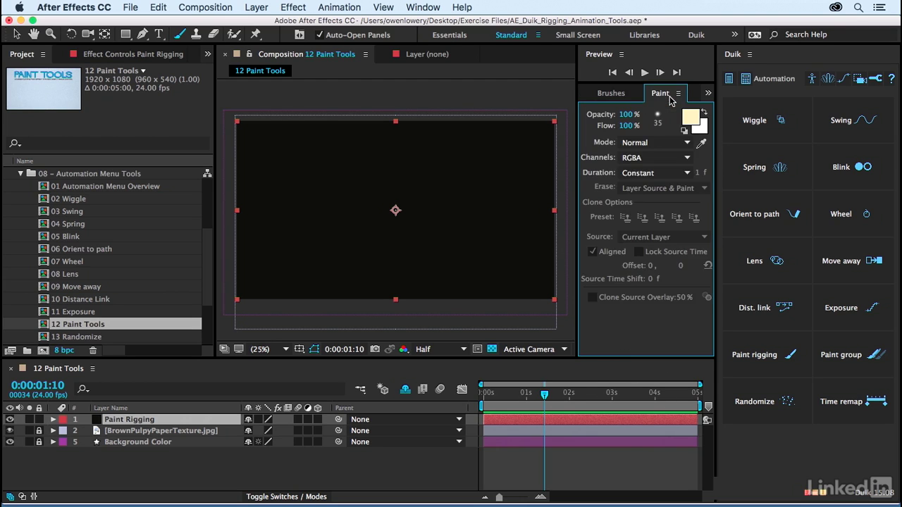
left_click(424, 8)
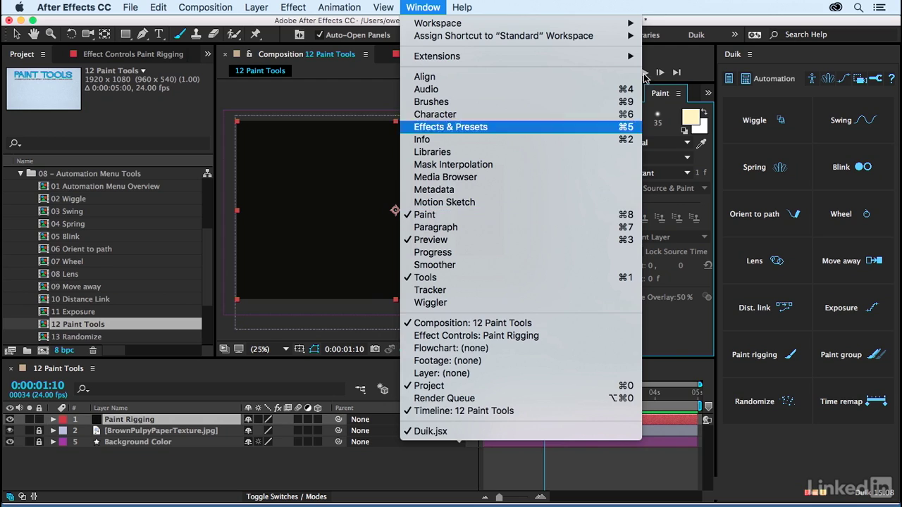
left_click(659, 100)
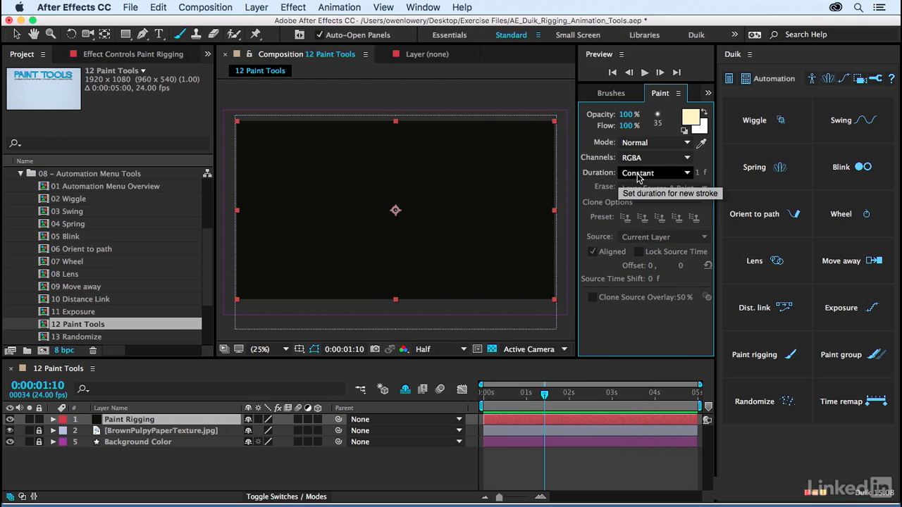
Set the foreground paint color to blue (2B36A2) and choose the soft 27 px brush
left_click(692, 123)
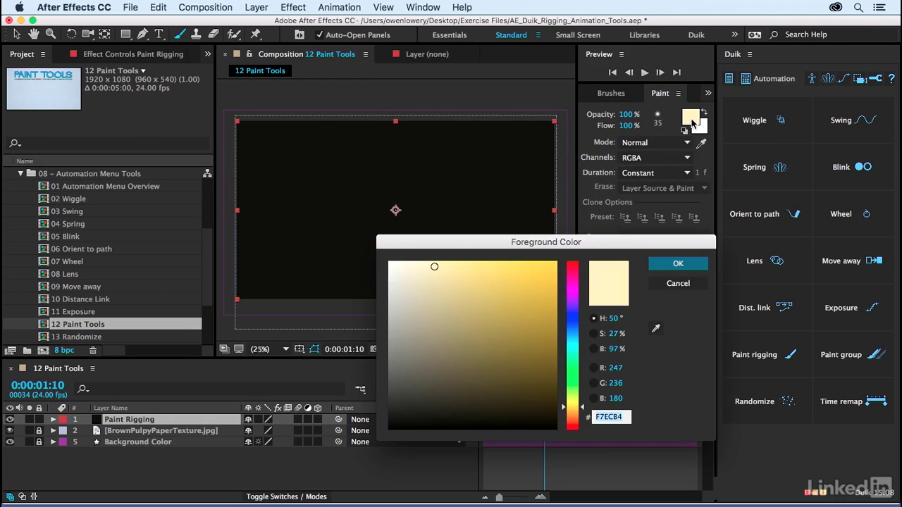
left_click(572, 321)
left_click_drag(513, 280, 511, 318)
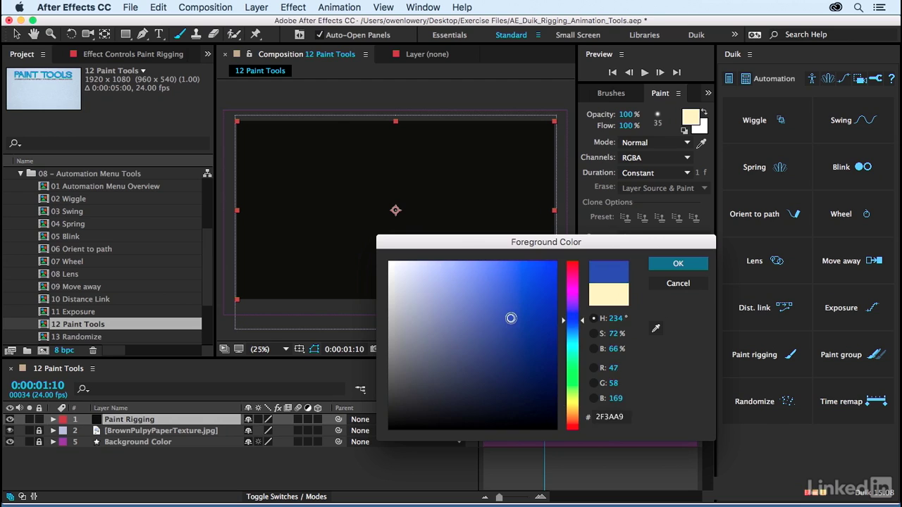
left_click(666, 268)
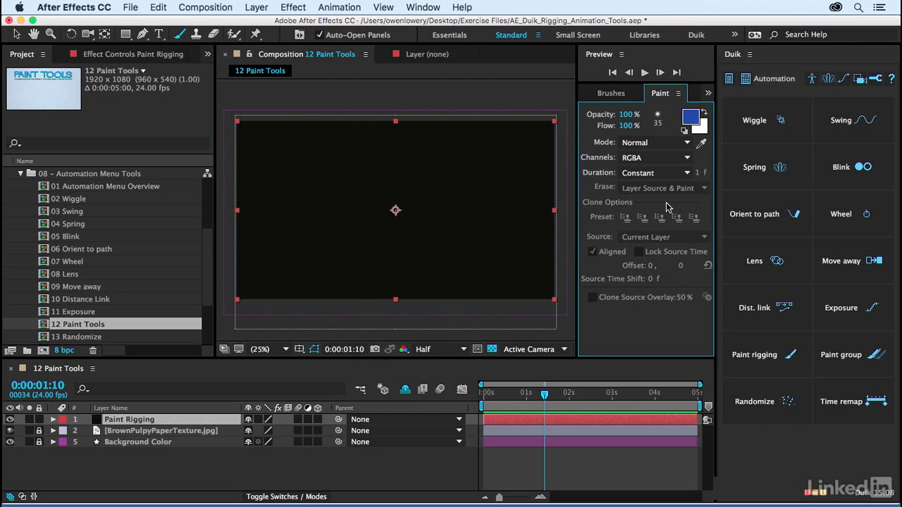
left_click(619, 98)
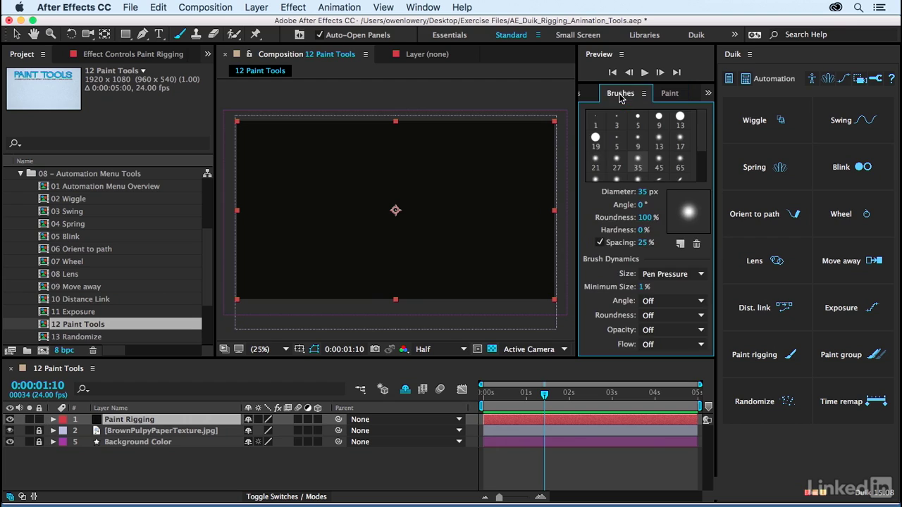
left_click(615, 169)
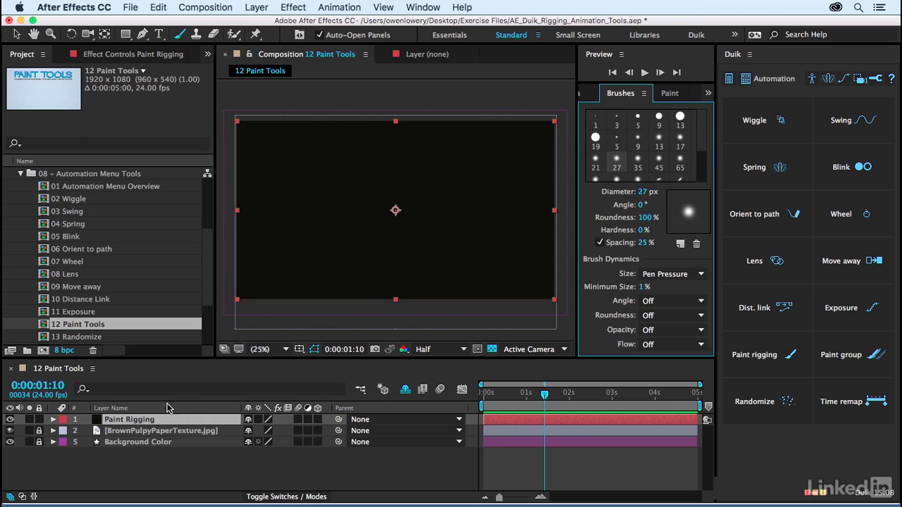
Open the Paint Rigging layer for painting and, at frame 0, paint a simple blue face with two eyes, a nose and a mouth
double_click(127, 421)
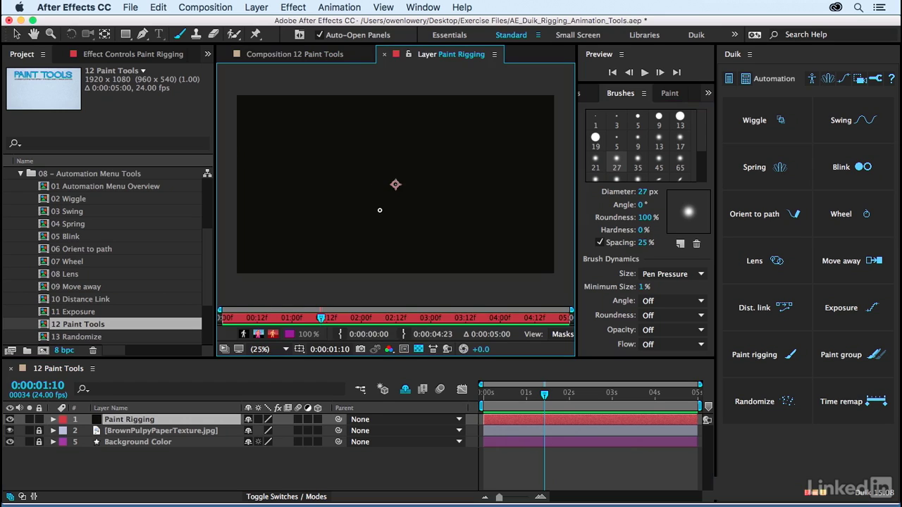
left_click_drag(544, 396, 477, 401)
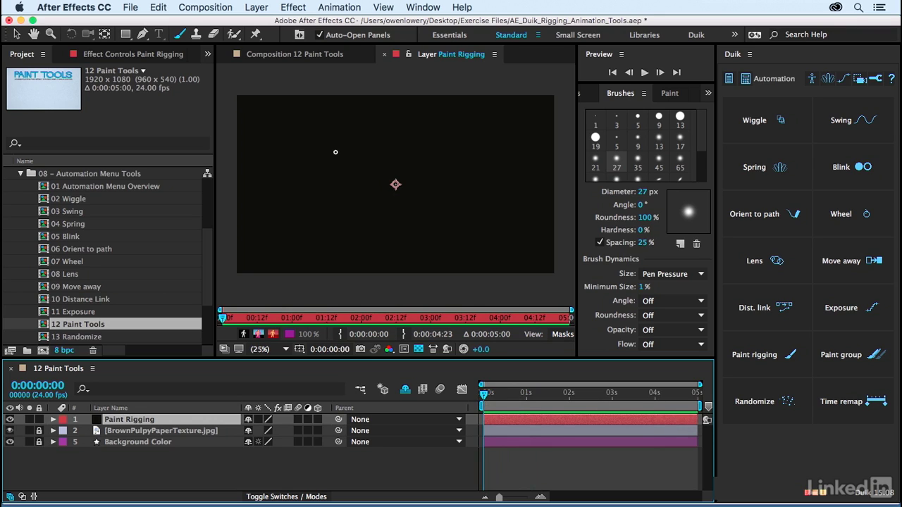
left_click(370, 179)
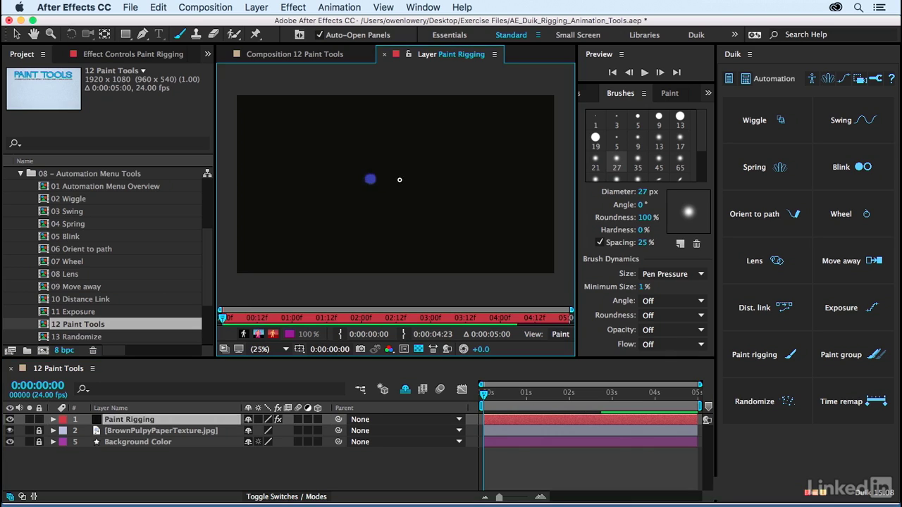
left_click(397, 181)
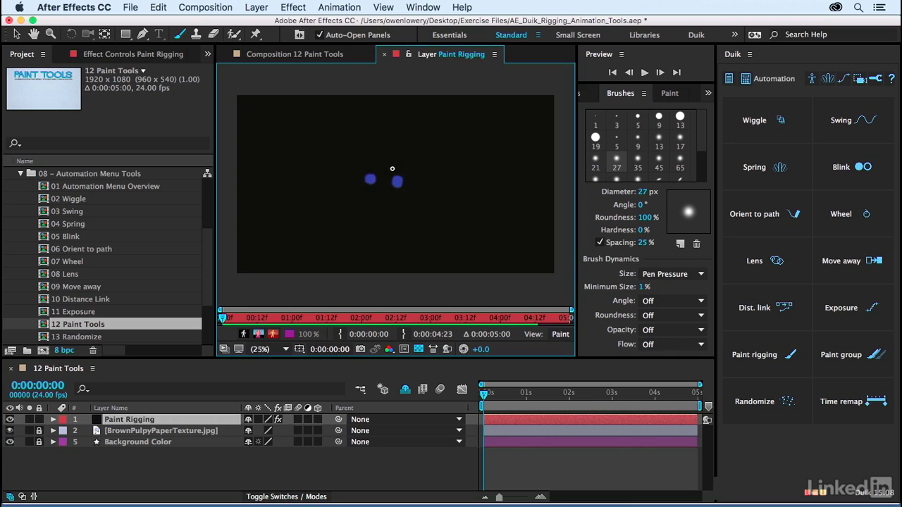
mouse_move(391, 169)
left_mouse_down()
mouse_move(379, 204)
mouse_move(362, 202)
mouse_move(356, 214)
mouse_move(385, 216)
mouse_move(346, 230)
mouse_move(392, 229)
mouse_move(404, 219)
mouse_move(375, 242)
mouse_move(341, 239)
left_mouse_up()
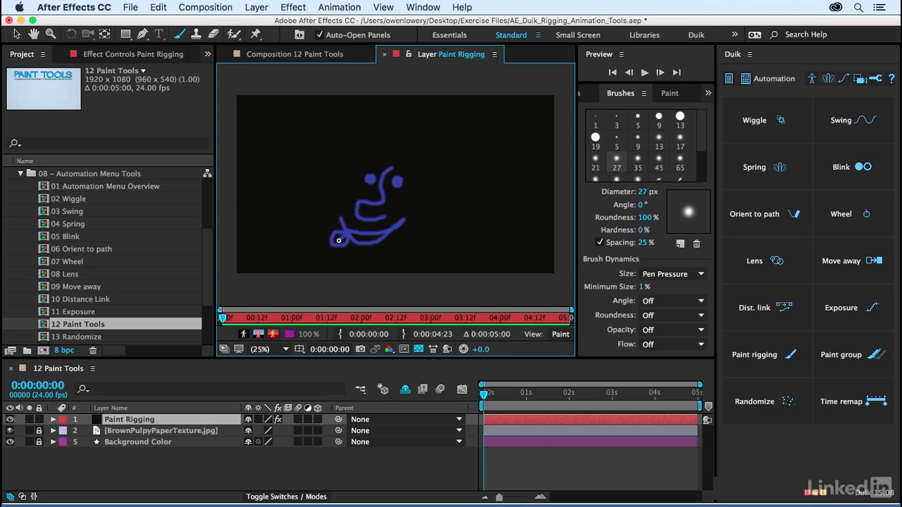
Set the foreground paint color to bright purple (BE36EE)
left_click(664, 99)
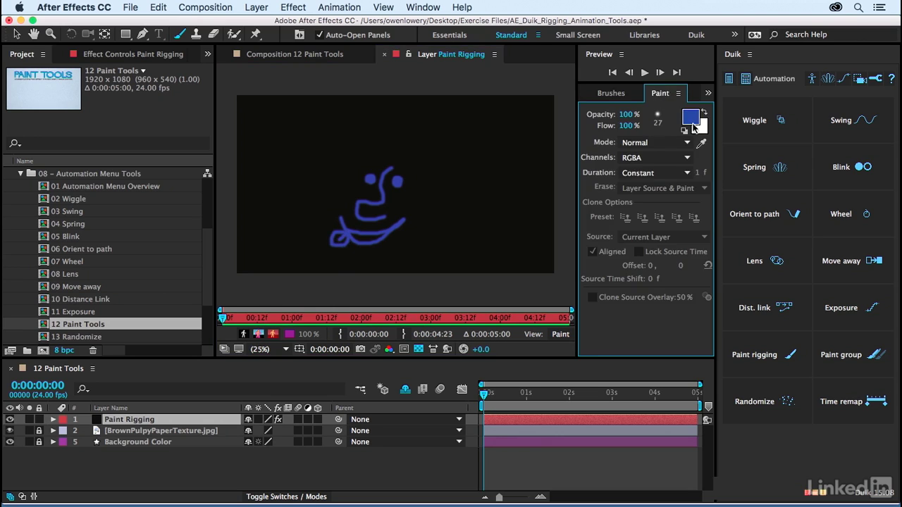
left_click(691, 119)
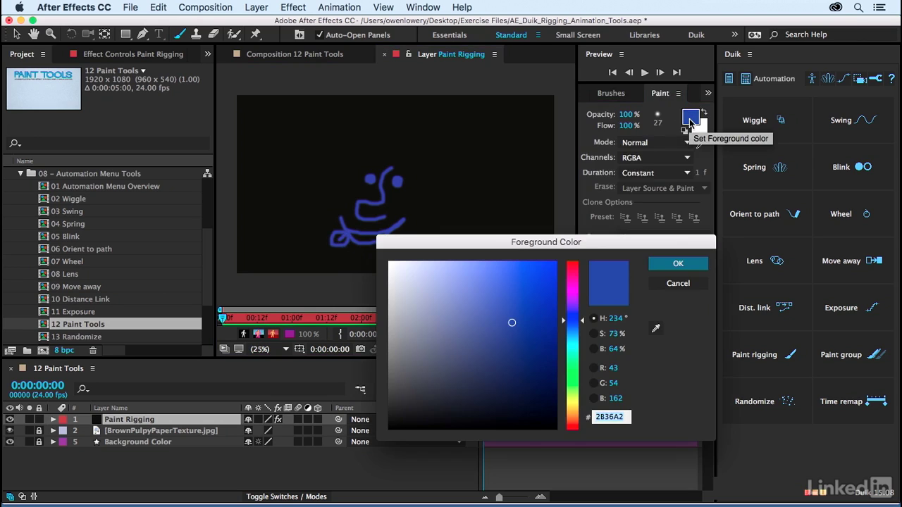
left_click(571, 298)
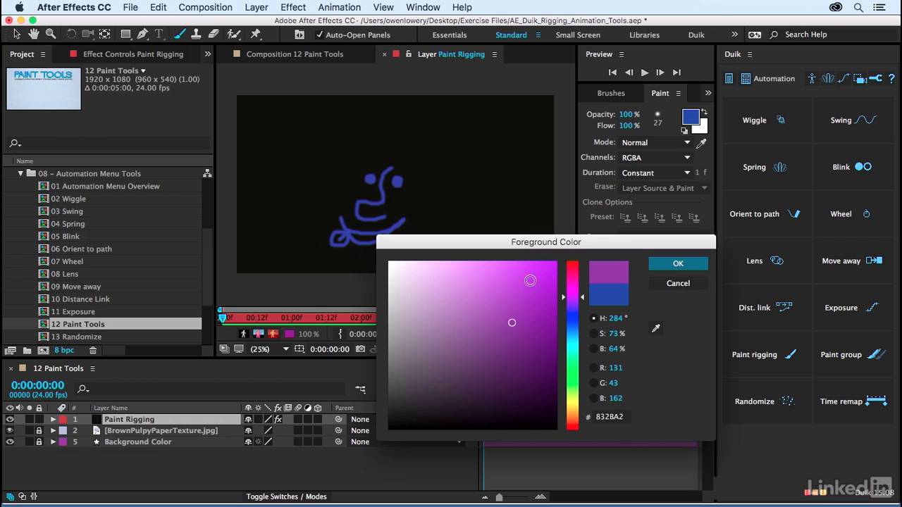
left_click_drag(530, 281, 519, 273)
left_click(673, 268)
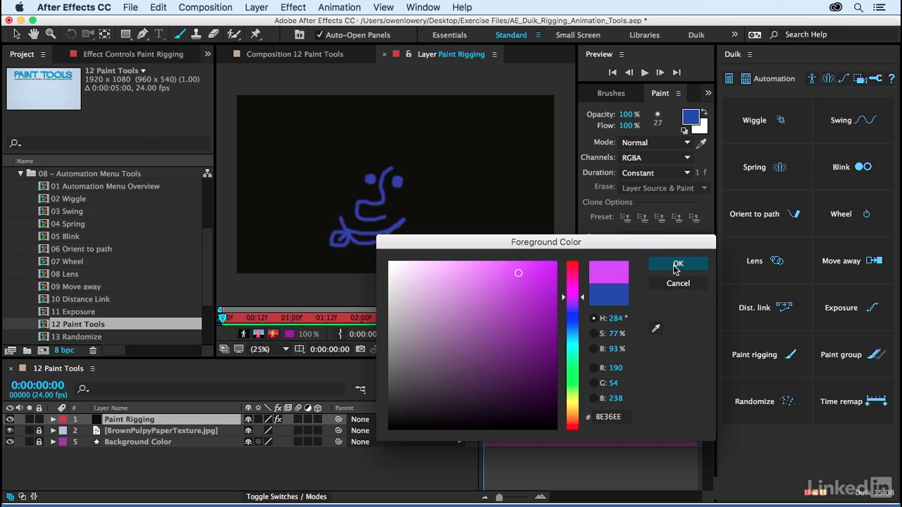
Paint purple pupils, eyebrows and accents around the mouth onto the blue face
left_click(367, 179)
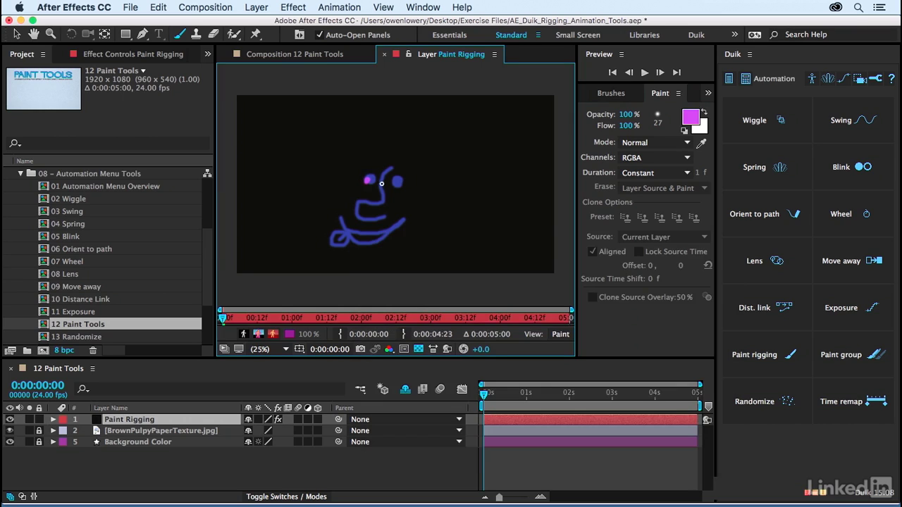
left_click(392, 184)
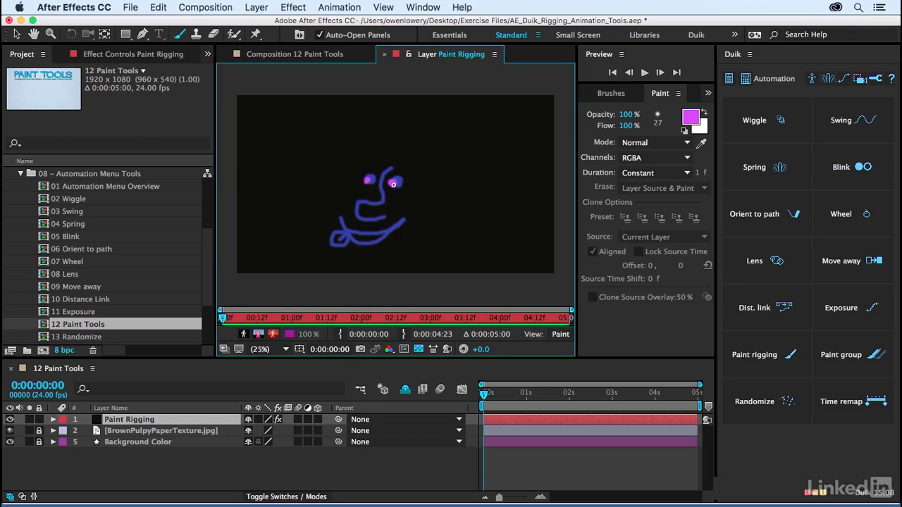
left_click(365, 180)
left_click_drag(336, 237, 357, 235)
left_click(356, 244)
left_click(366, 245)
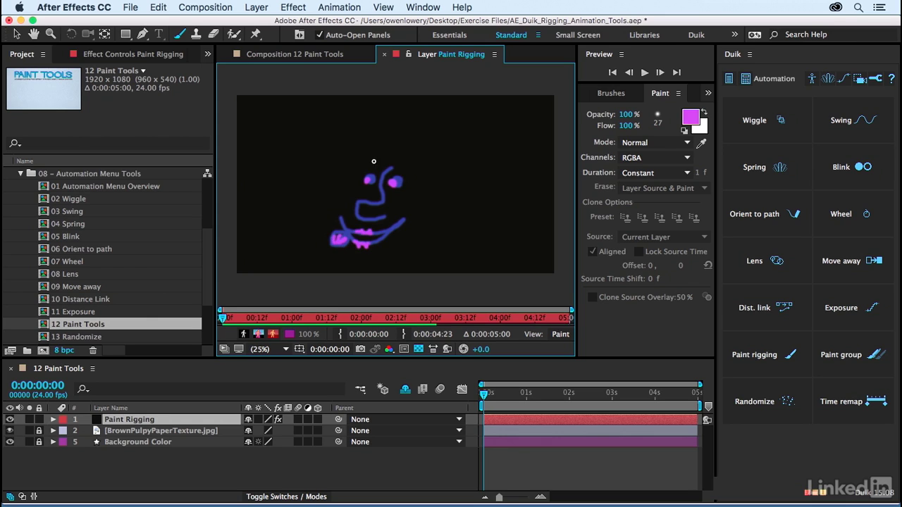
mouse_move(373, 161)
left_mouse_down()
mouse_move(361, 163)
mouse_move(416, 170)
left_mouse_up()
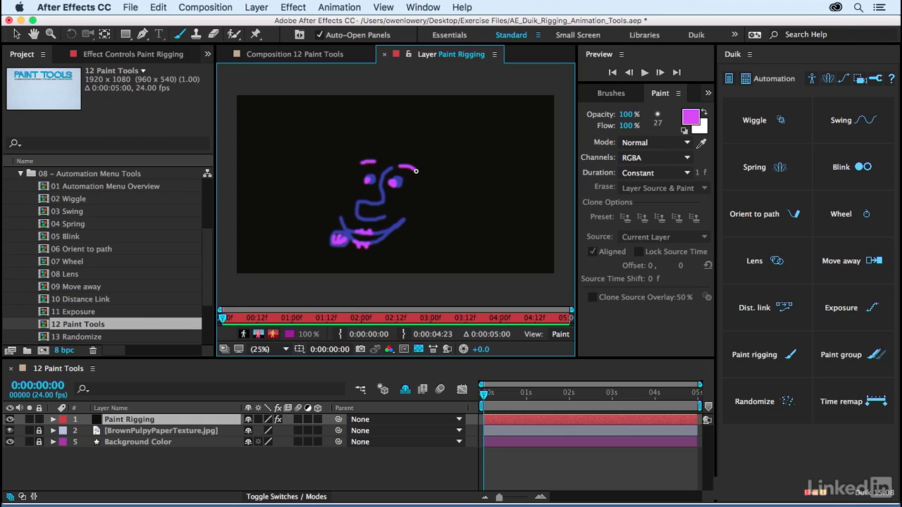
Return to the 12 Paint Tools composition with the Selection tool and select the Paint effect under the Paint Rigging layer's effects
key("v")
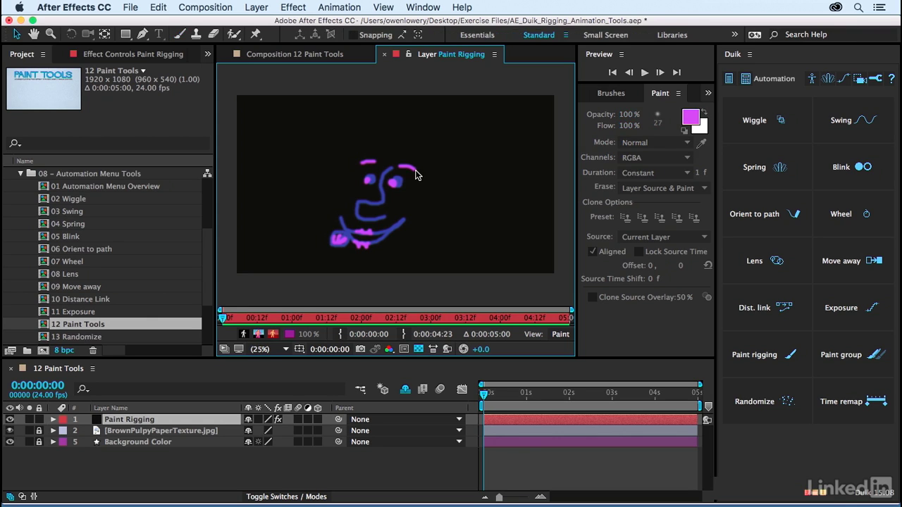
left_click(273, 58)
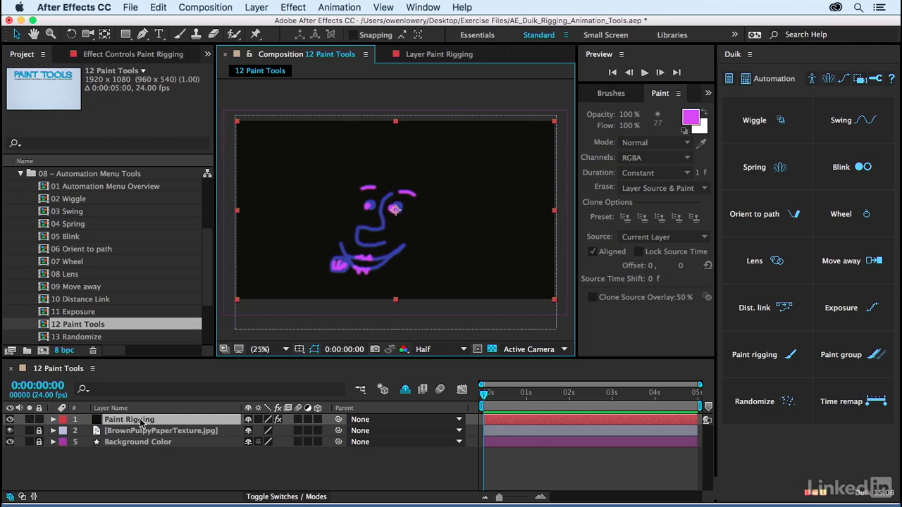
left_click(53, 420)
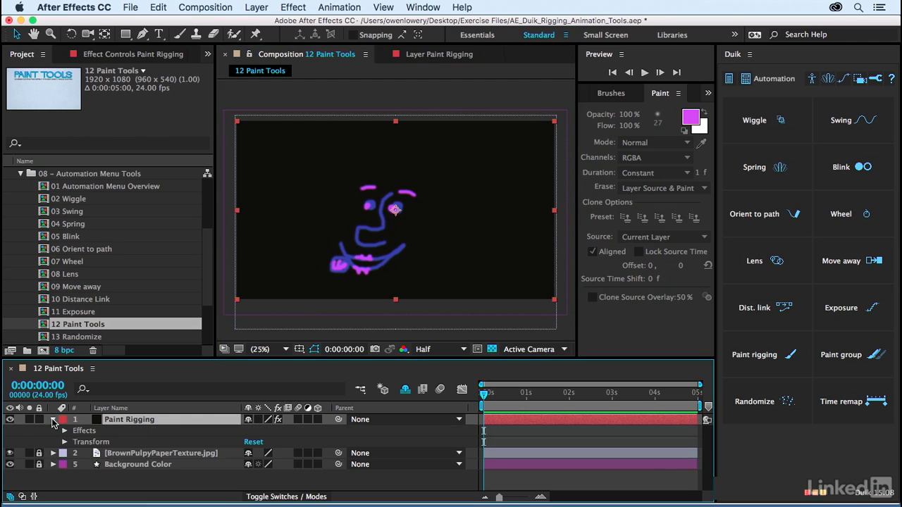
left_click(64, 431)
left_click(92, 443)
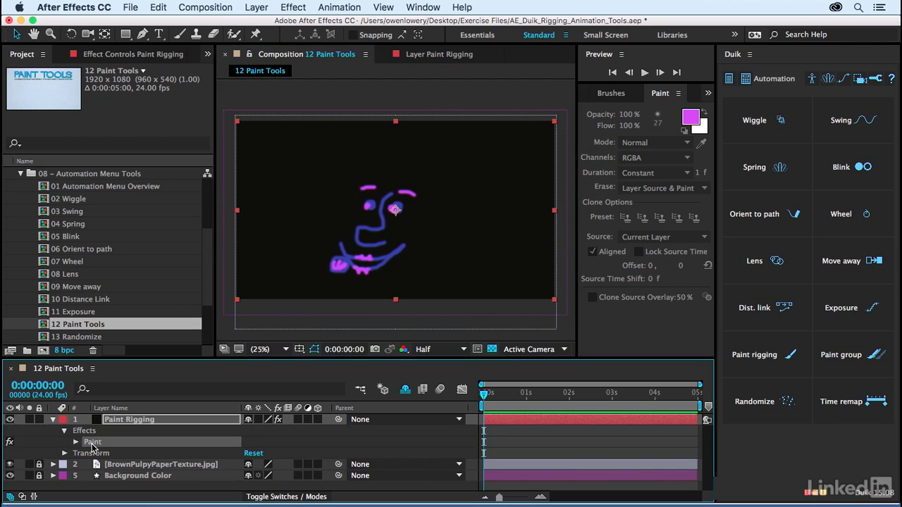
Enable Paint on Transparent for the Paint effect and move the Paint Rigging layer directly below BrownPulpyPaperTexture.jpg
double_click(92, 444)
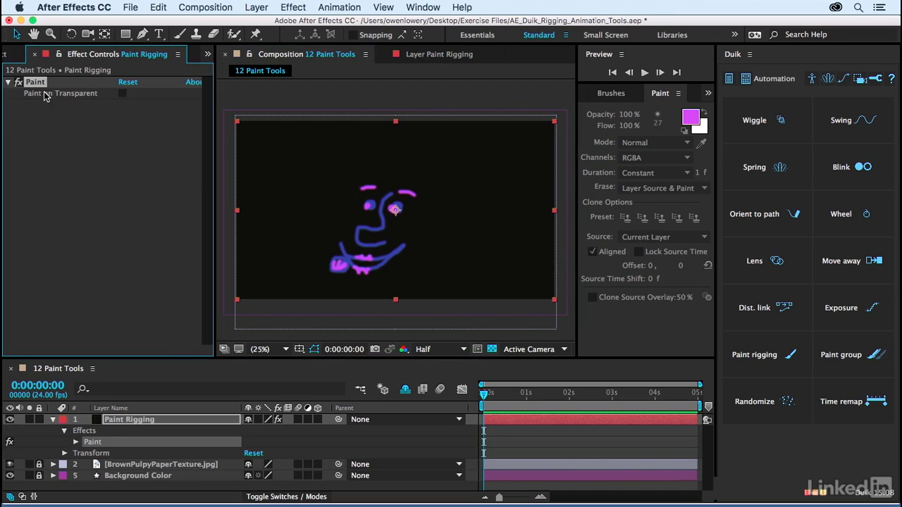
left_click(122, 94)
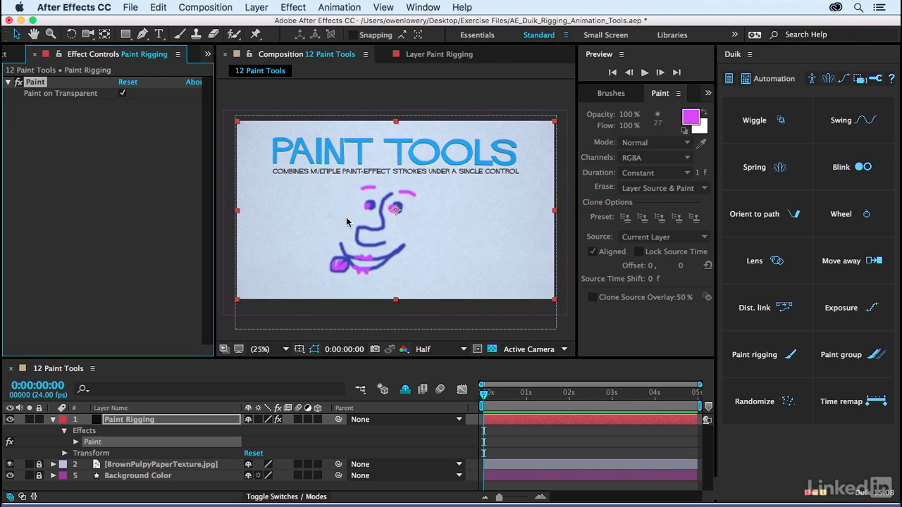
left_click(53, 420)
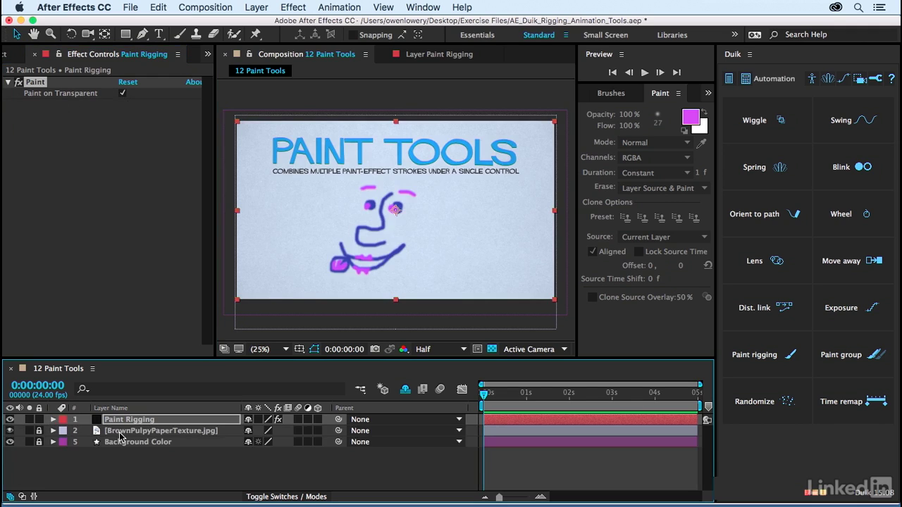
left_click_drag(124, 423, 120, 433)
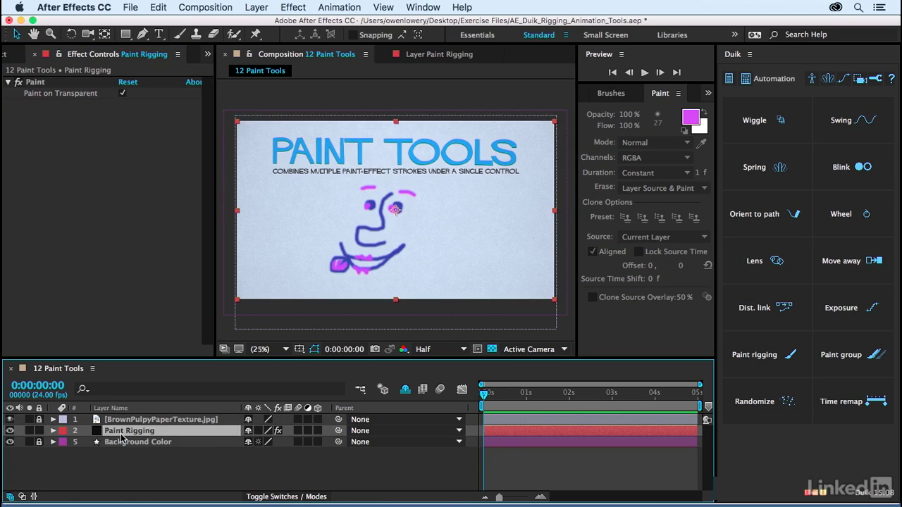
Shift the painted face to the left half of the frame and duplicate its layer as Paint Group
left_click_drag(369, 249, 331, 257)
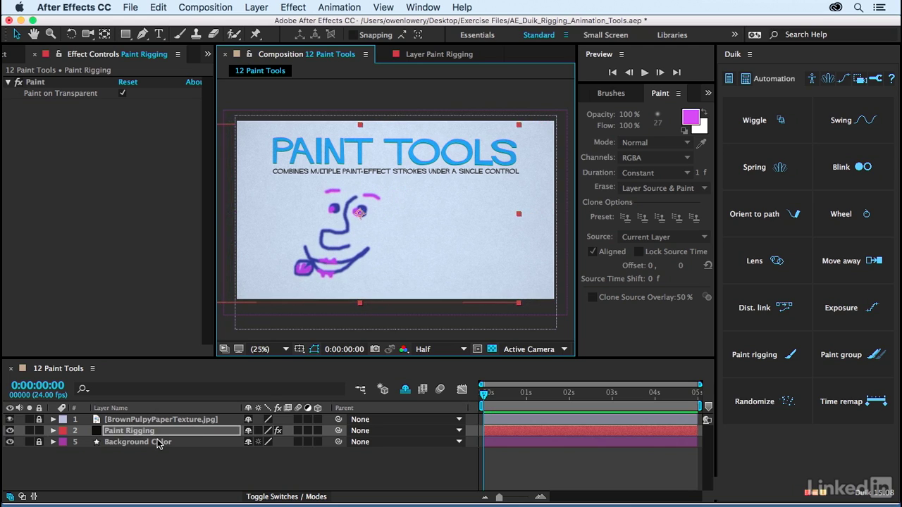
key("super+d")
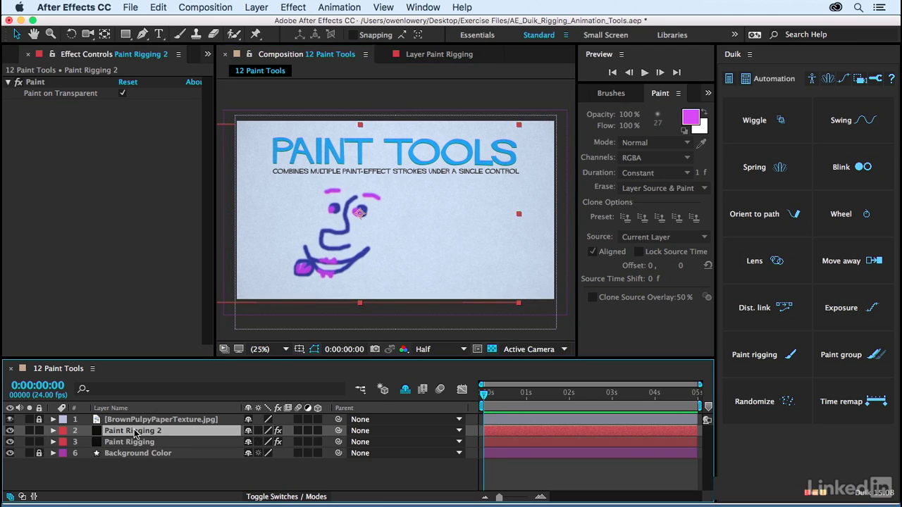
key("Return")
type("Pa")
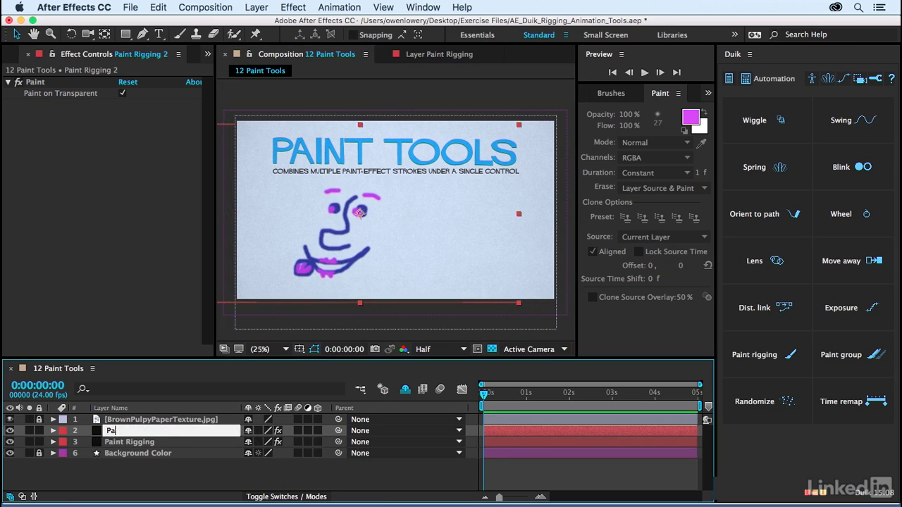
type("int Group")
key("Return")
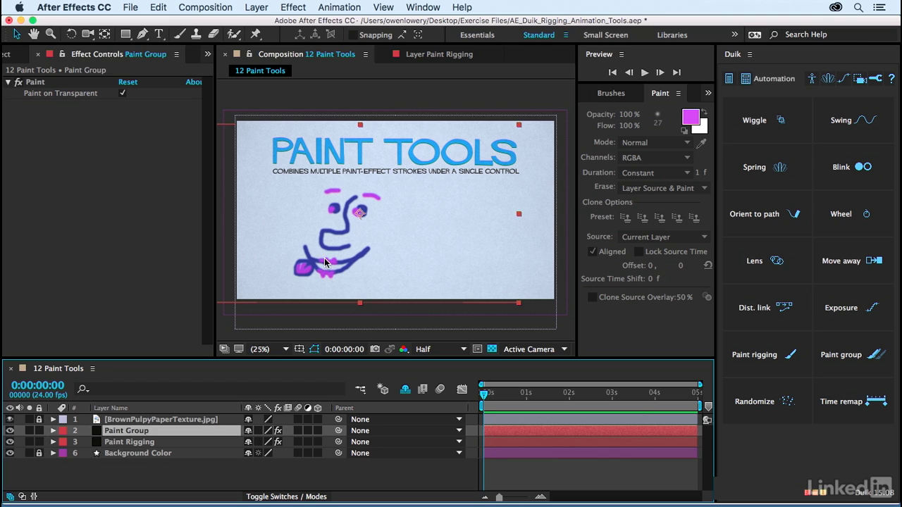
Place the Paint Group face on the right half of the frame, level with the original, and lock its layer
left_click_drag(325, 263, 453, 265)
left_click(41, 479)
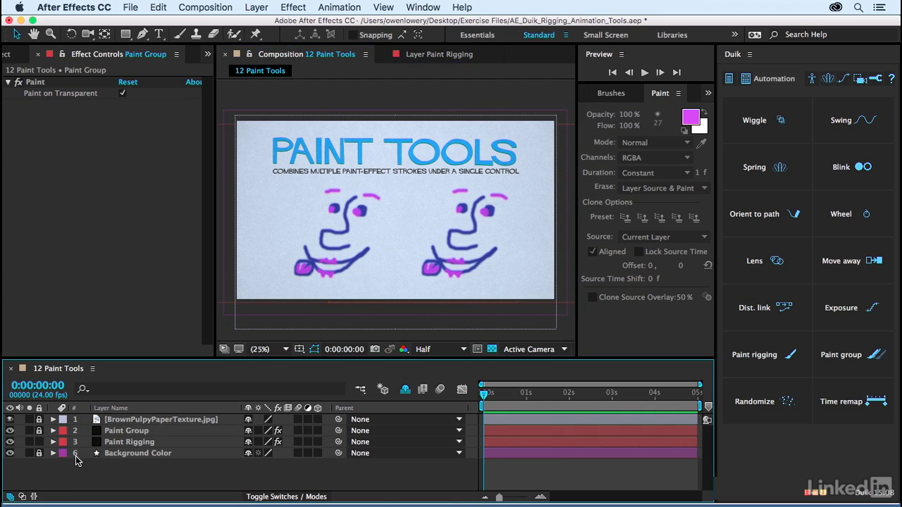
Reveal the Paint effect on the Paint Rigging layer and apply Duik's Paint rigging to it
left_click(129, 442)
key("e")
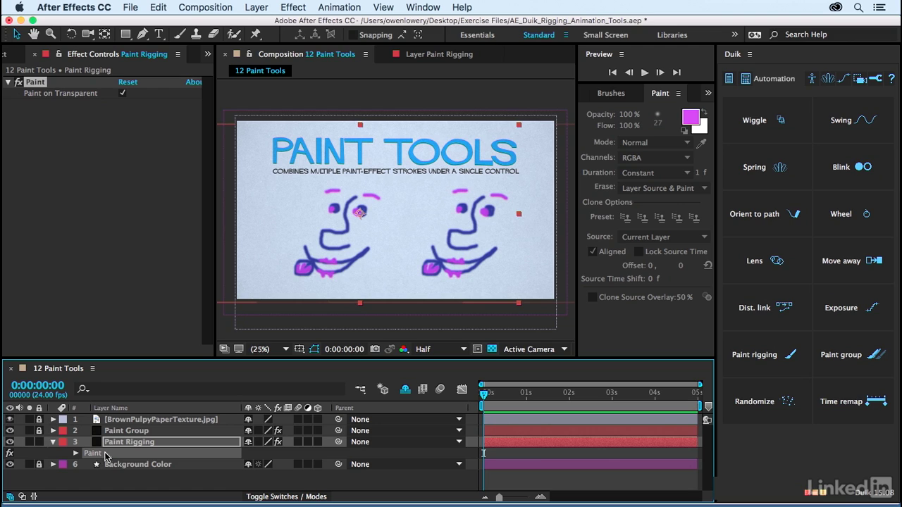
left_click(768, 361)
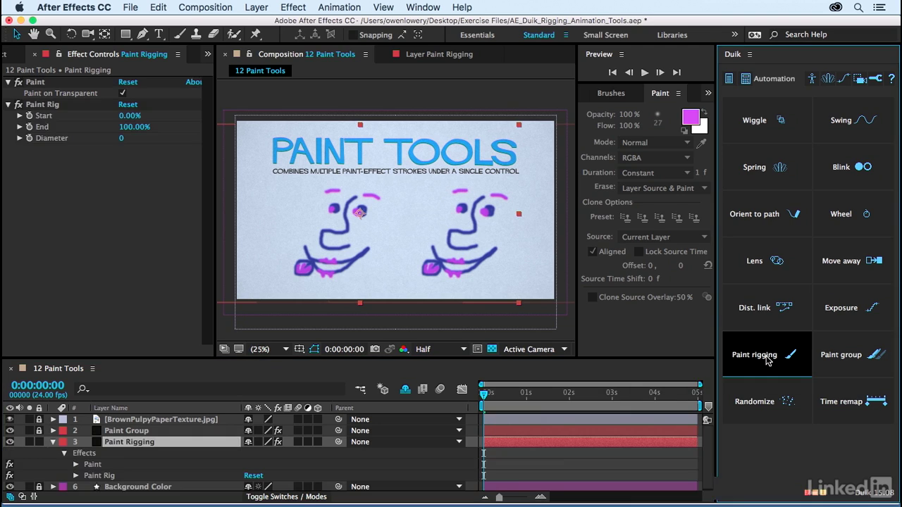
Try out the Diameter control of the Paint Rig effect and set it back to 0
left_click(93, 477)
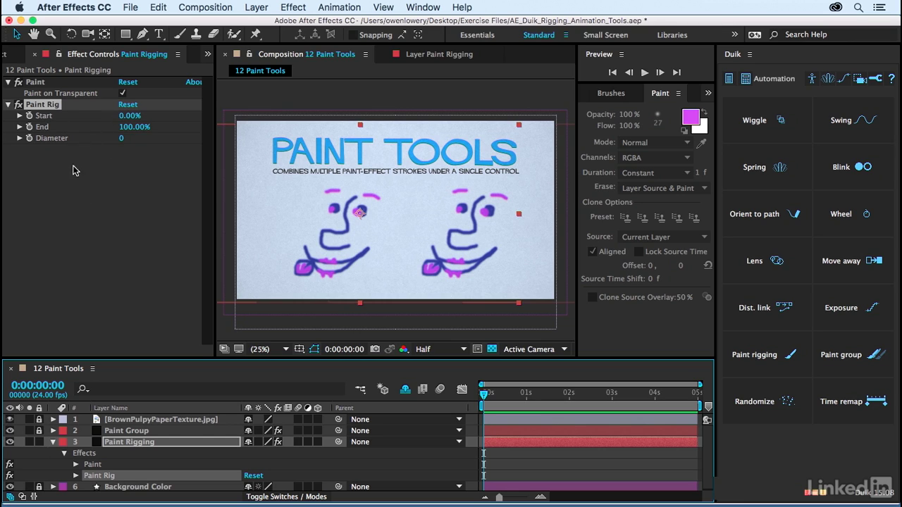
left_click(102, 120)
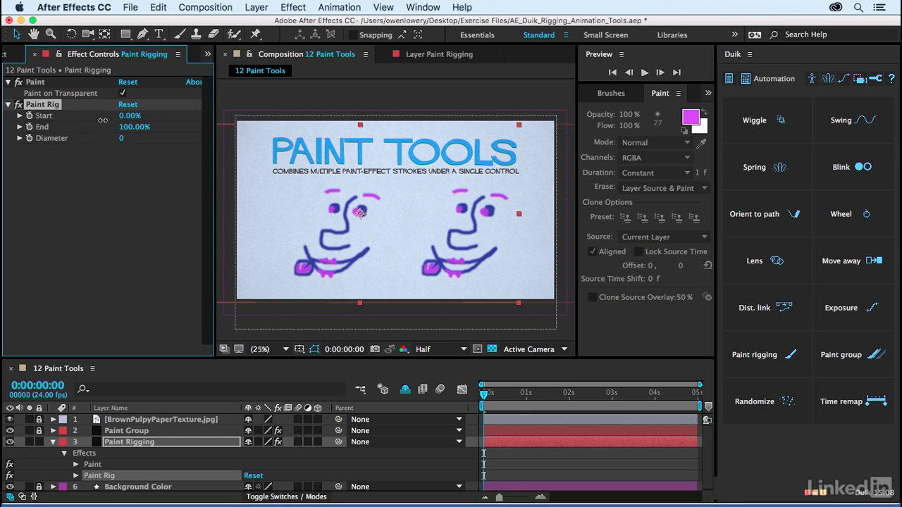
mouse_move(103, 121)
left_mouse_down()
mouse_move(126, 118)
mouse_move(55, 122)
mouse_move(144, 120)
mouse_move(118, 138)
left_mouse_up()
left_click(123, 139)
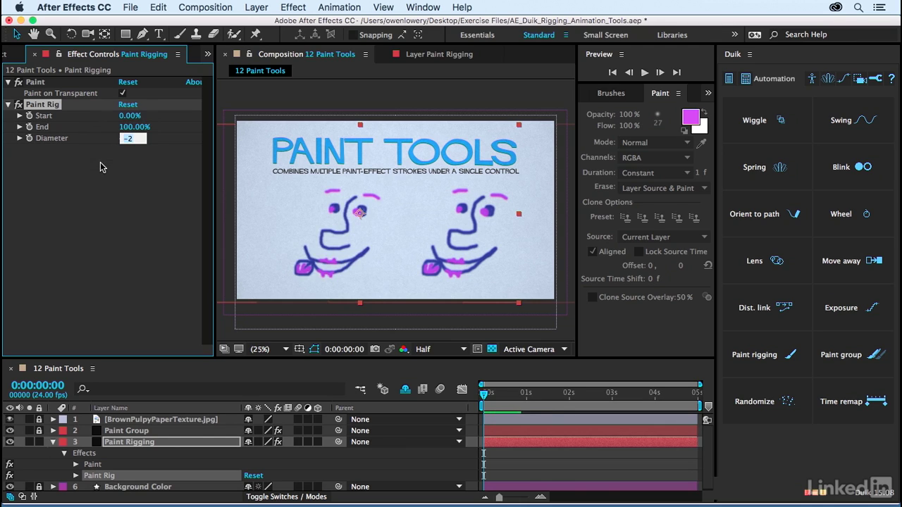
type("0")
left_click(111, 195)
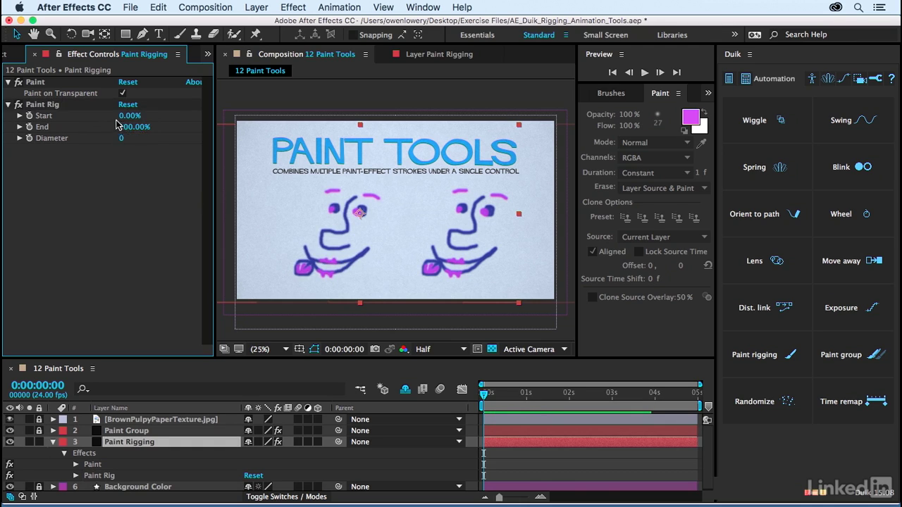
Examine the individual brushes in the Paint Rigging layer's Paint effect and the rig-driven Stroke Options of Brush 11
left_click(76, 466)
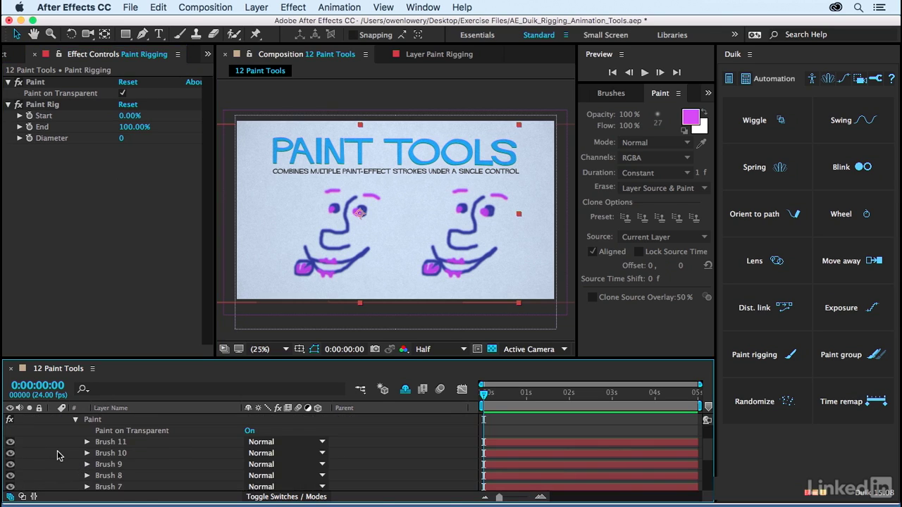
scroll(57, 455, "down", 4)
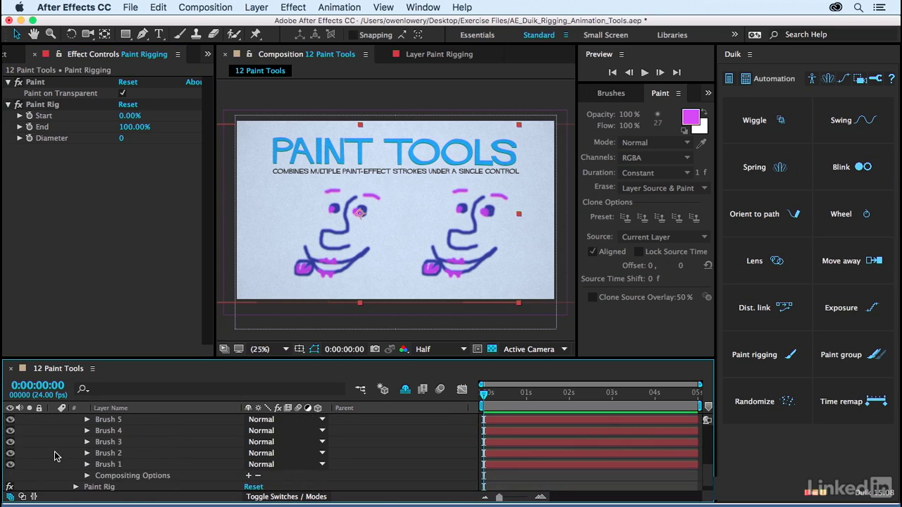
scroll(56, 451, "up", 5)
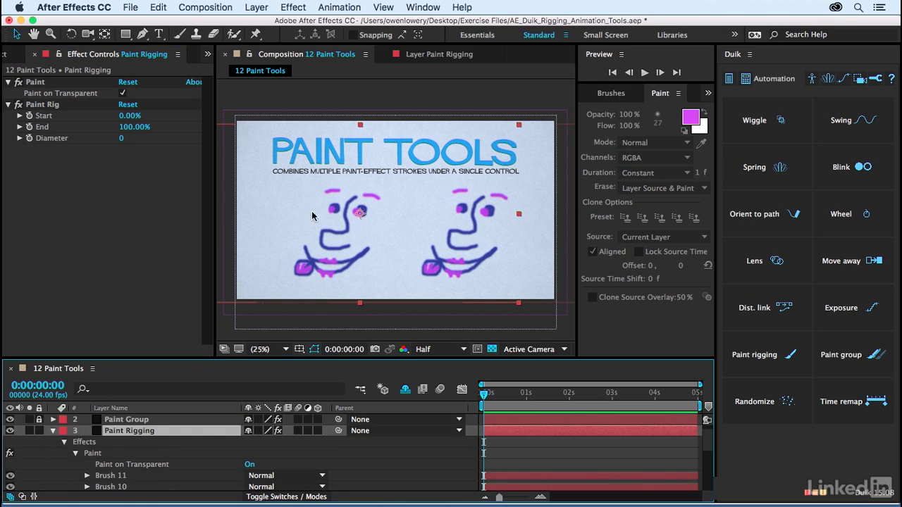
scroll(78, 465, "down", 3)
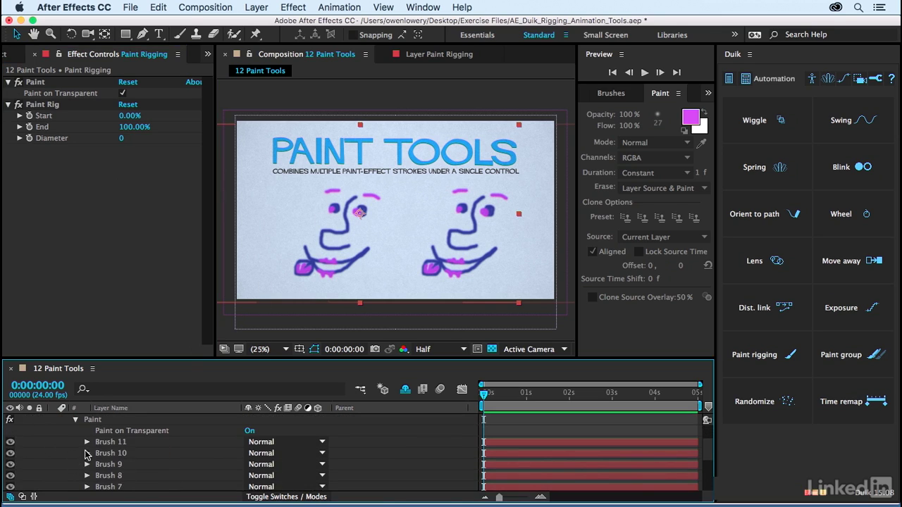
left_click(86, 442)
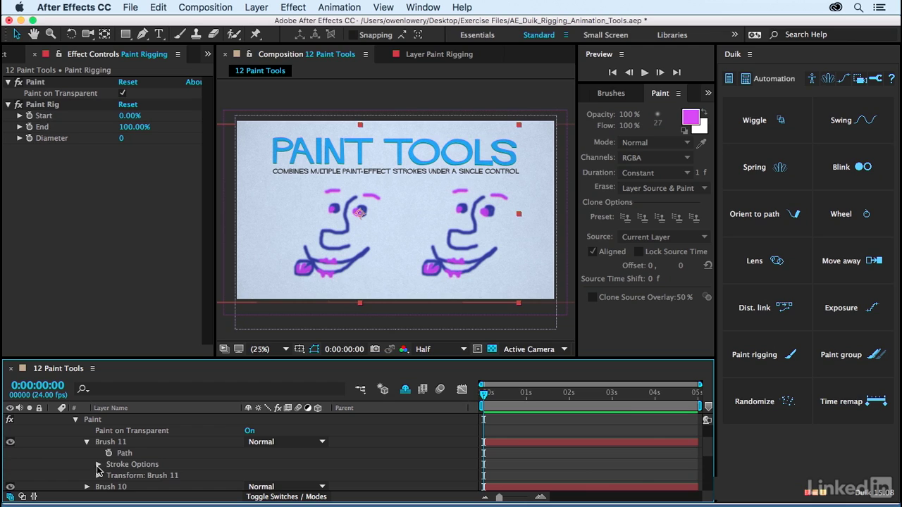
left_click(98, 465)
scroll(77, 465, "down", 4)
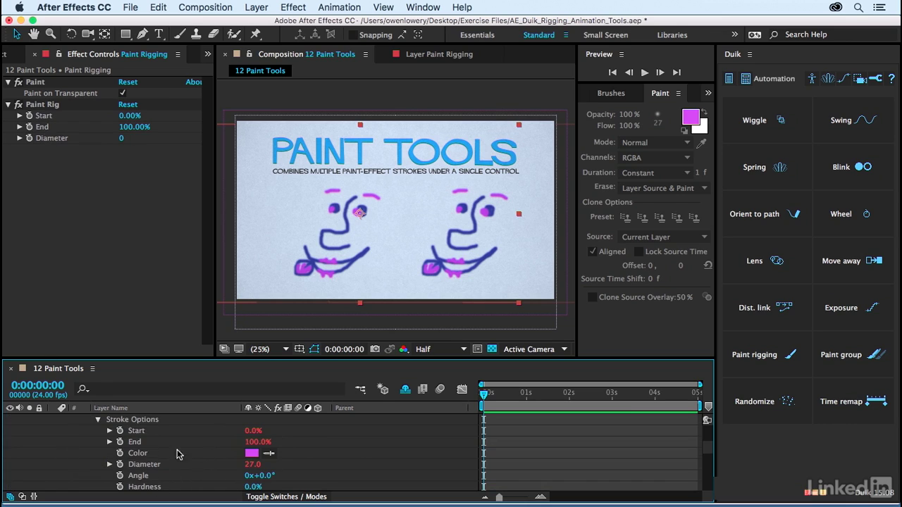
mouse_move(132, 127)
left_mouse_down()
mouse_move(89, 131)
mouse_move(152, 136)
left_mouse_up()
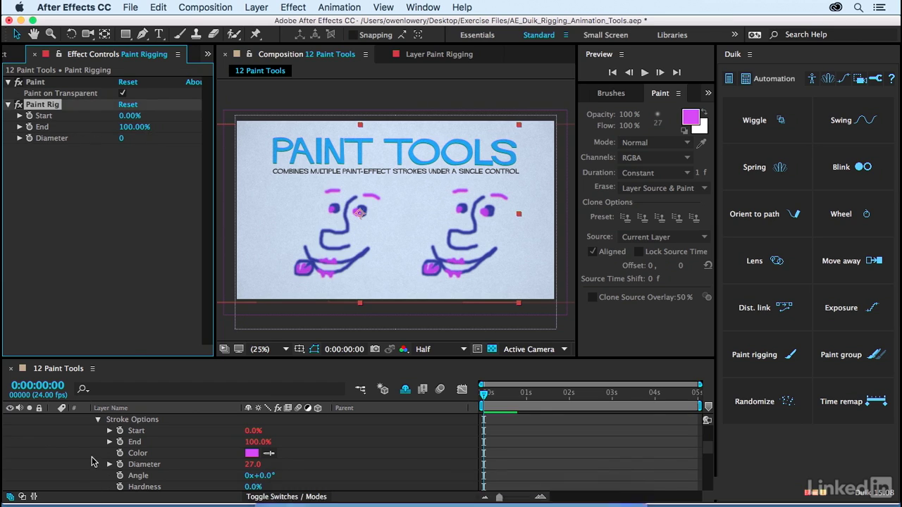
scroll(65, 435, "up", 4)
left_click(64, 432)
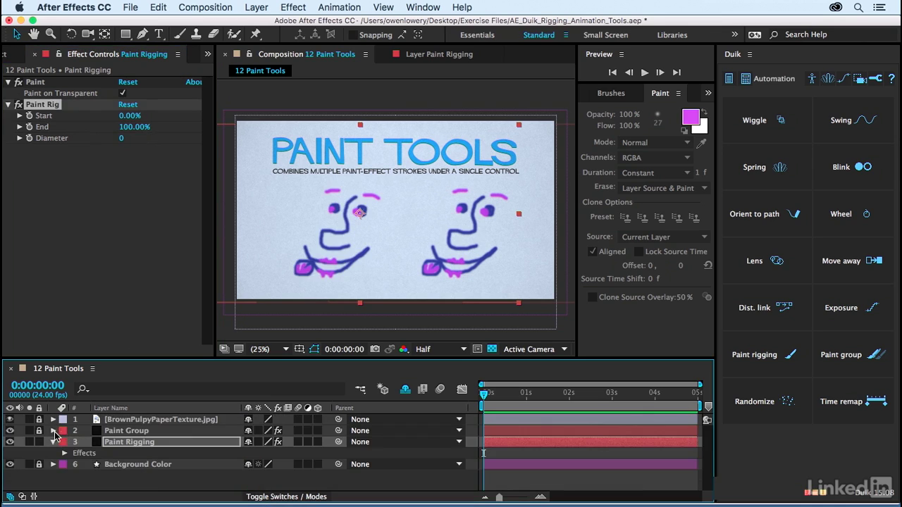
left_click(52, 441)
Keyframe the Paint Rig's End from 0% at frame 0 to 100% at 0:00:02:15
left_click_drag(137, 131, 42, 132)
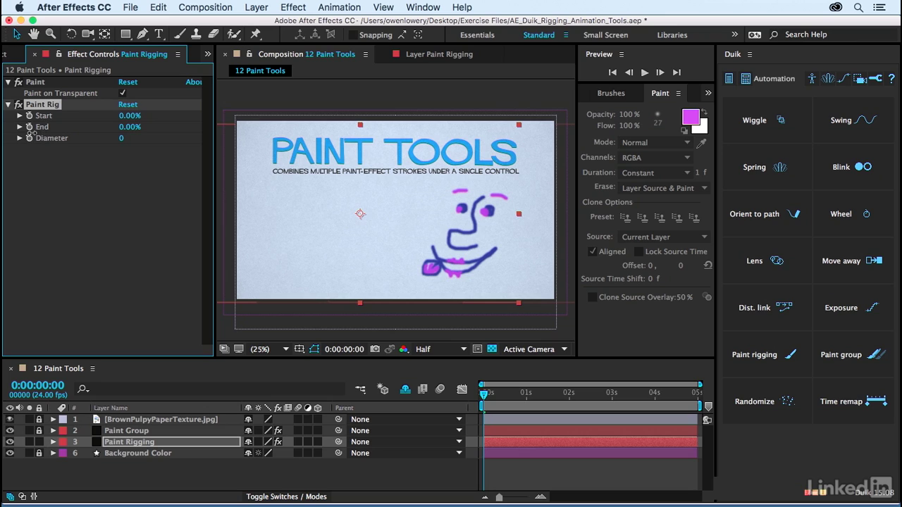
left_click(29, 128)
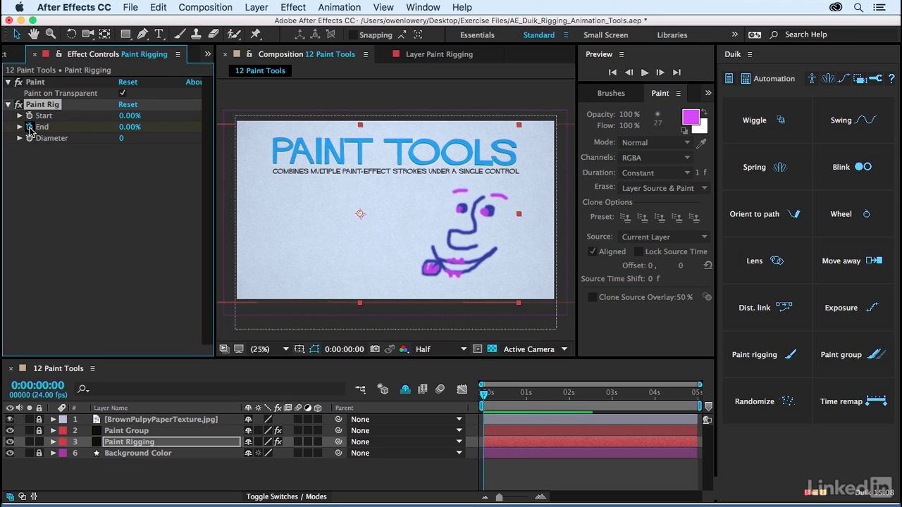
left_click_drag(587, 398, 598, 400)
left_click_drag(130, 126, 248, 138)
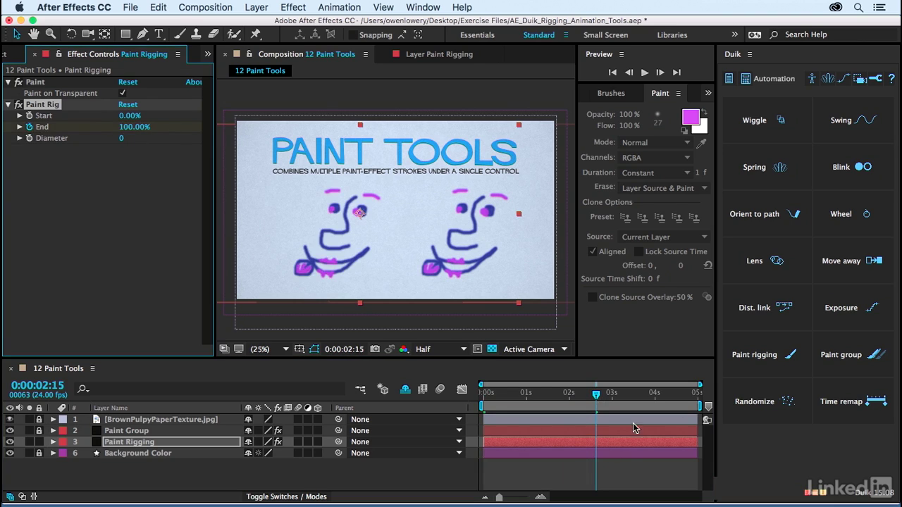
Shorten the work area to end at about 3 seconds and preview the stroke animation
left_click_drag(701, 406, 611, 407)
key("space")
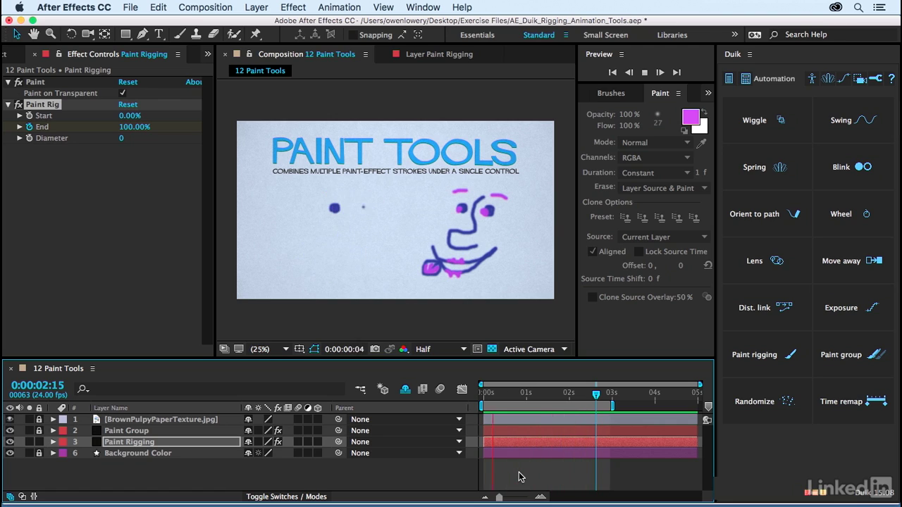
key("space")
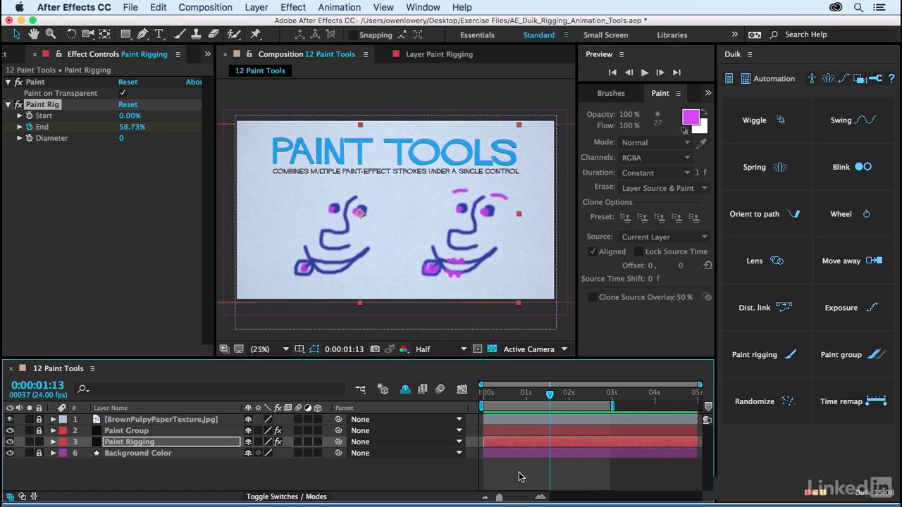
Lock the Paint Rigging layer and unlock the Paint Group layer
key("F2")
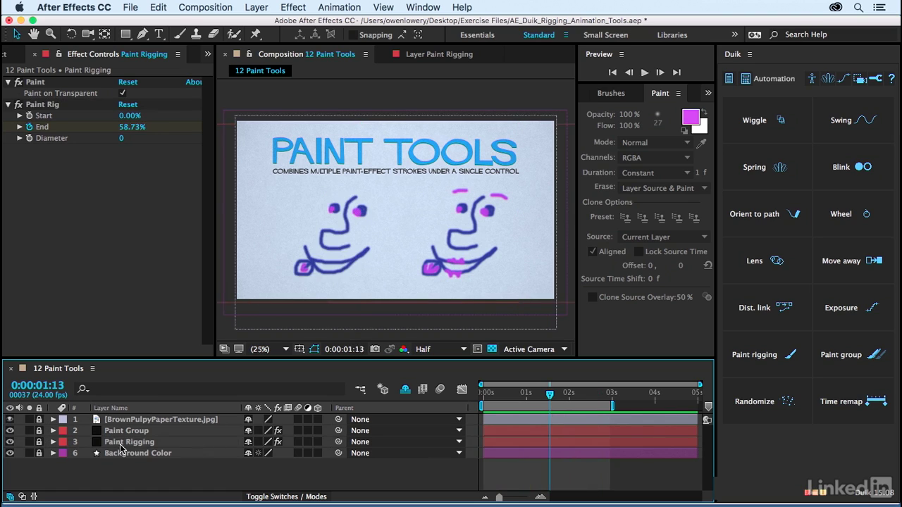
left_click(152, 430)
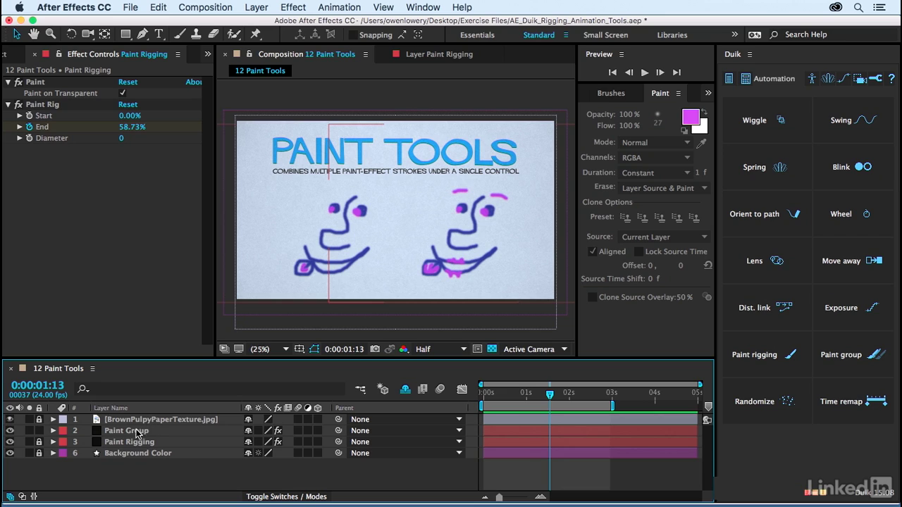
Reveal the brushes inside the Paint Group layer's Paint effect and select Brush 11
left_click(52, 430)
left_click(64, 442)
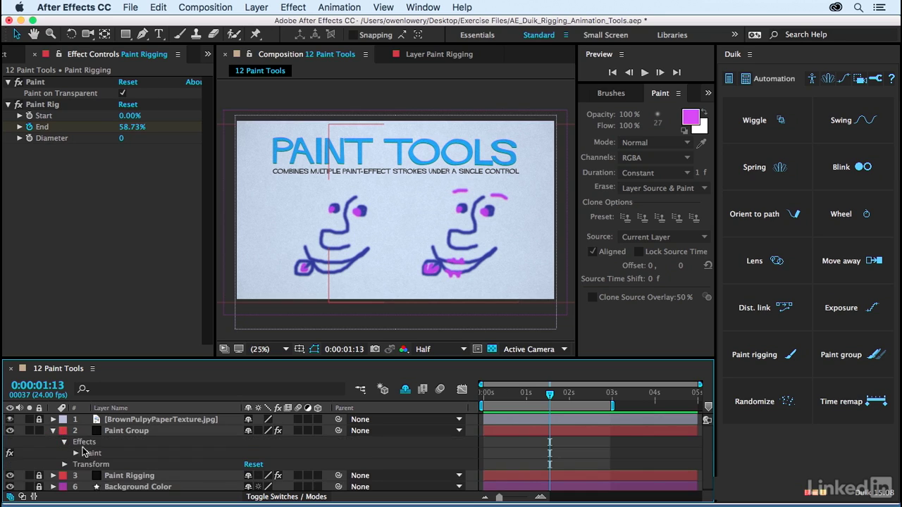
left_click(94, 454)
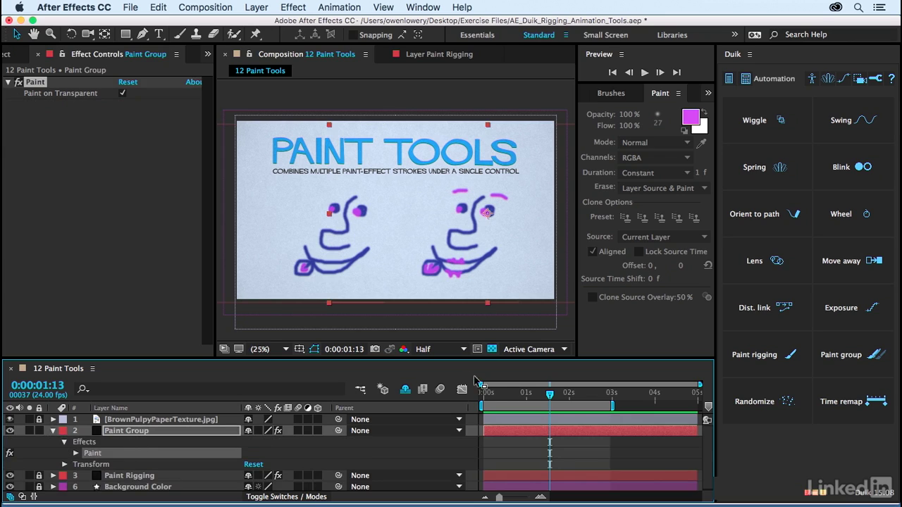
left_click(422, 389)
scroll(144, 451, "down", 1)
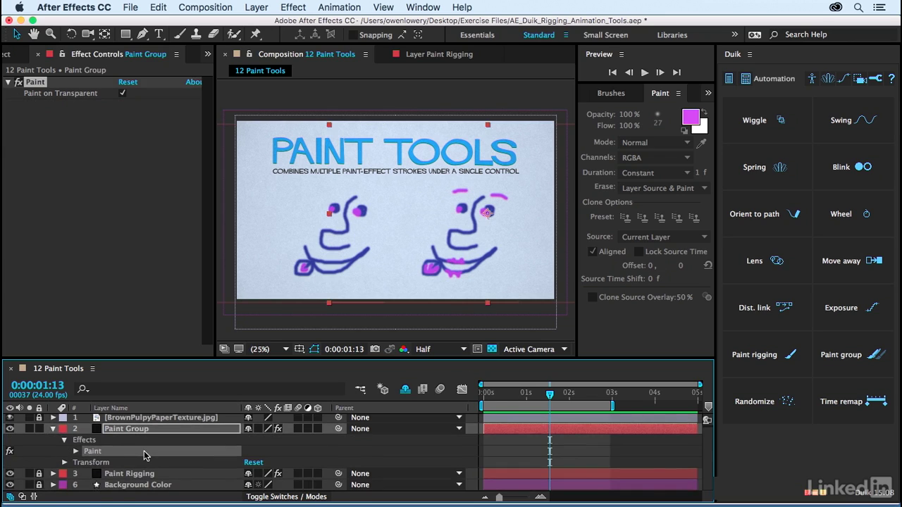
left_click(76, 452)
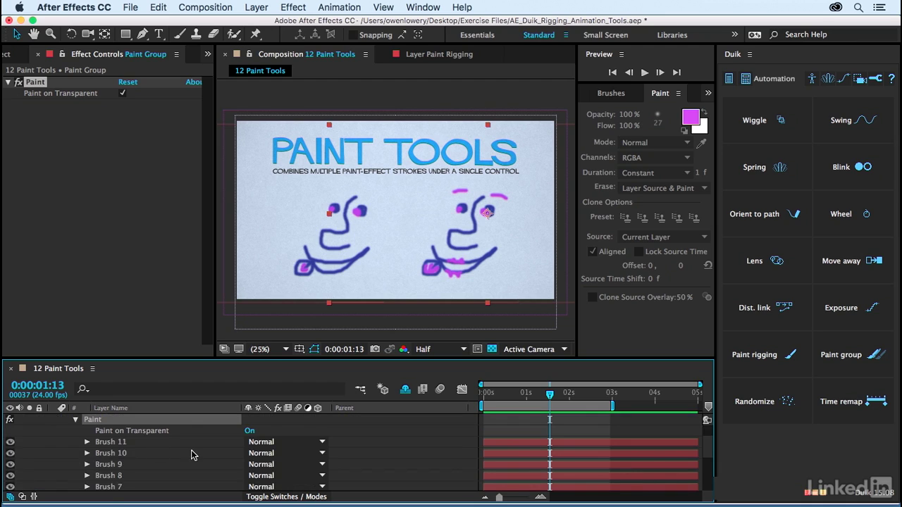
left_click(119, 444)
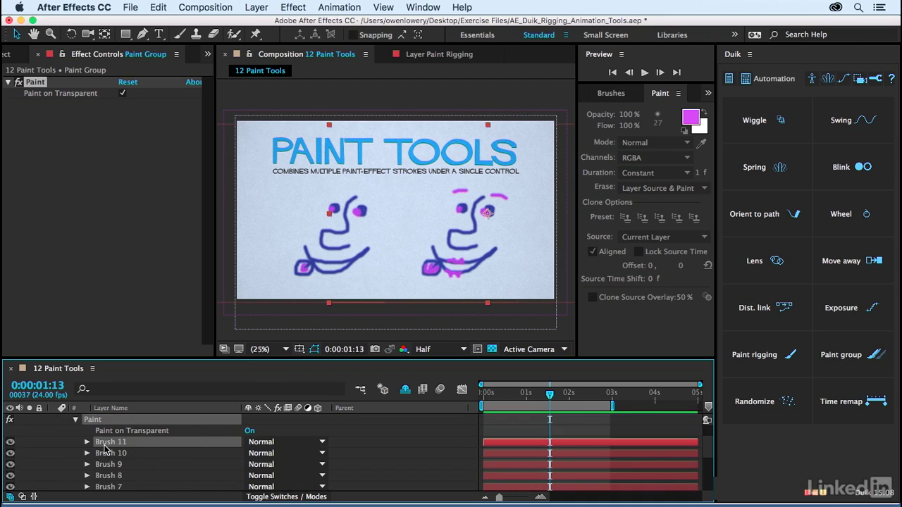
Select Brush 11 through Brush 5, toggling their visibility to check the strokes, and combine them with Duik's Paint group
scroll(205, 477, "down", 2)
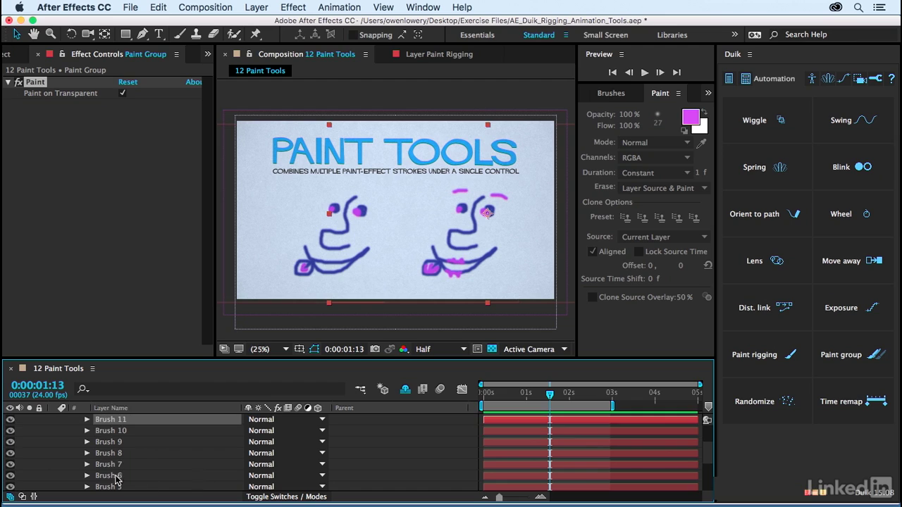
left_click(111, 477, "shift")
left_click(9, 477)
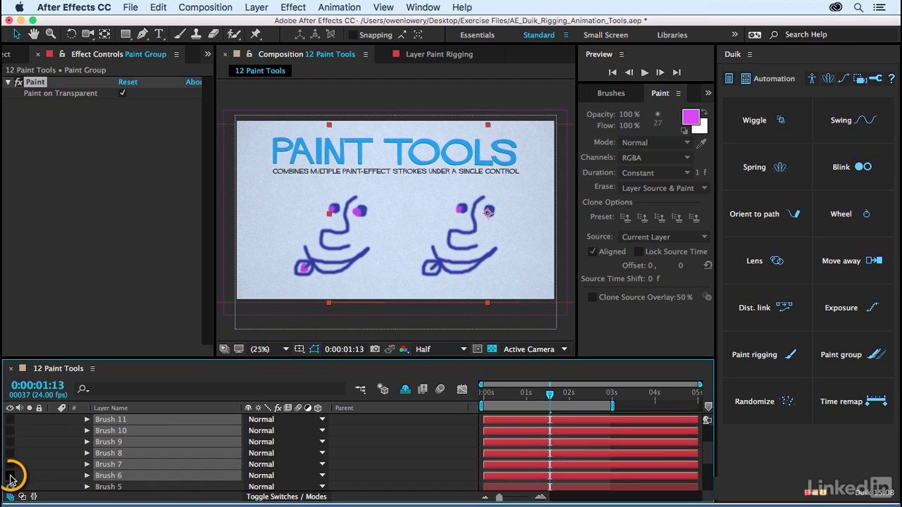
left_click(10, 479)
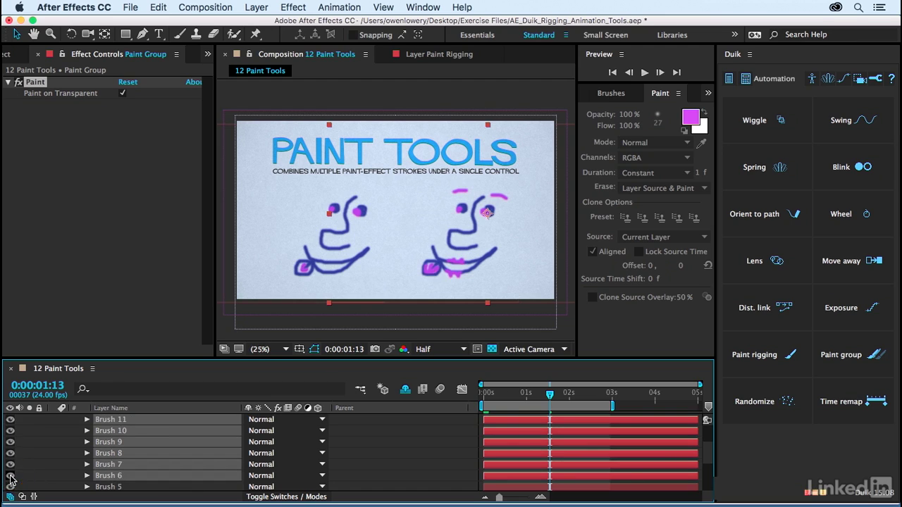
scroll(206, 461, "down", 1)
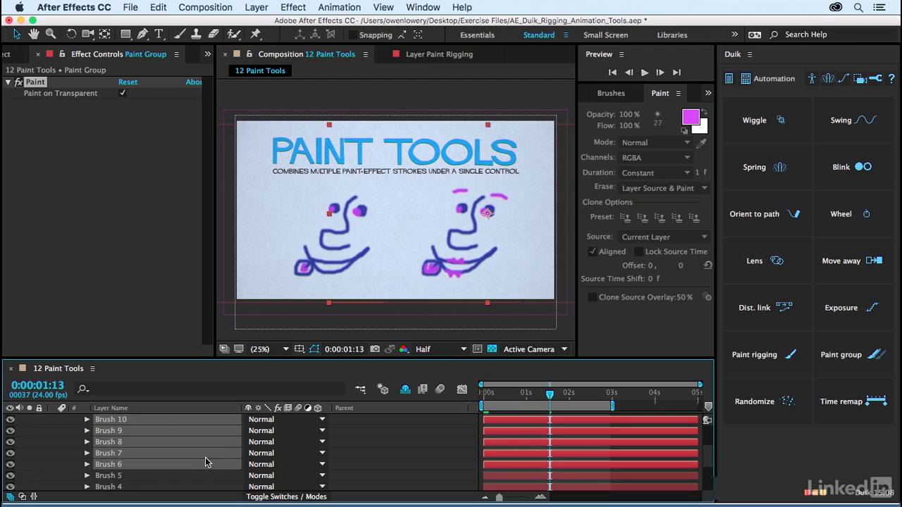
left_click(111, 477, "shift")
scroll(64, 463, "up", 3)
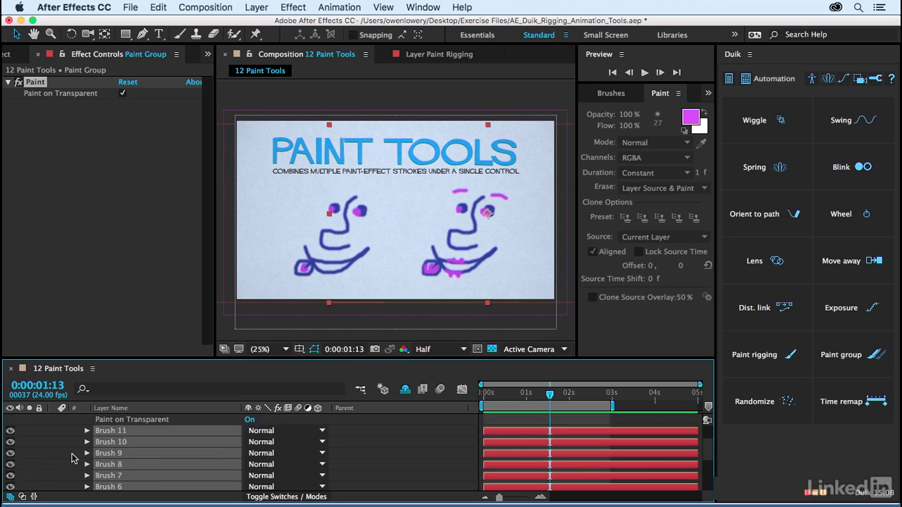
left_click(10, 442)
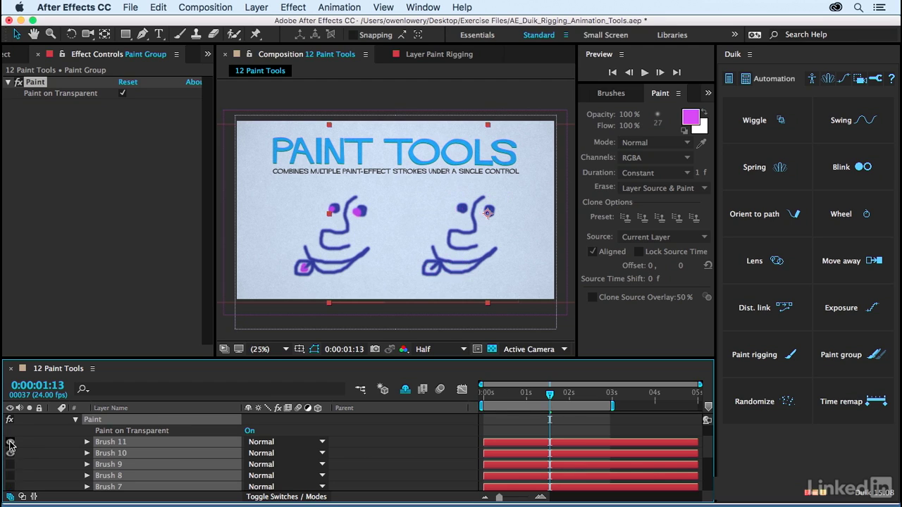
left_click(10, 442)
scroll(67, 451, "down", 5)
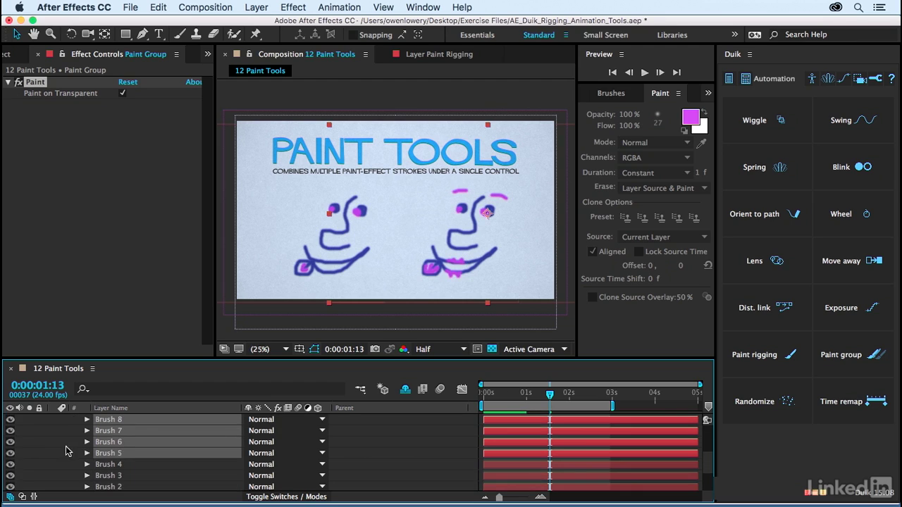
left_click(845, 356)
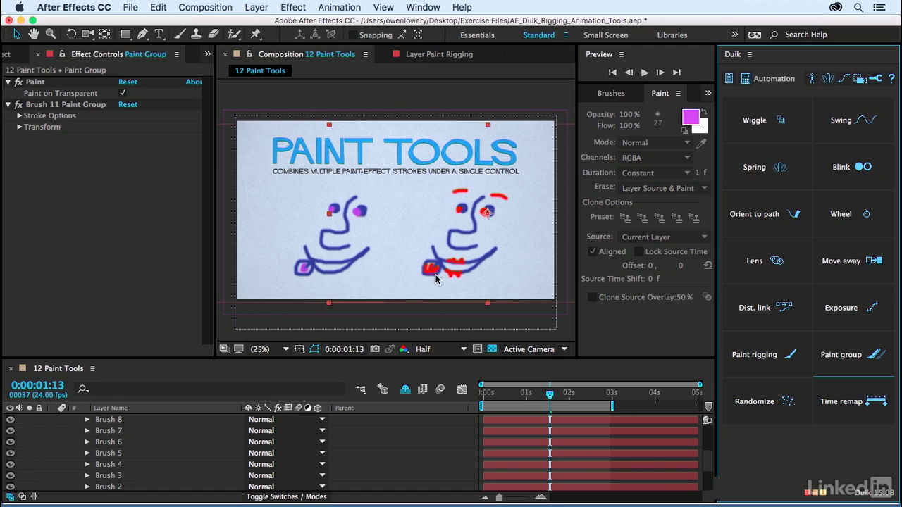
Set the Brush 11 Paint Group's stroke color by sampling the magenta of the left face's eye
left_click(48, 105)
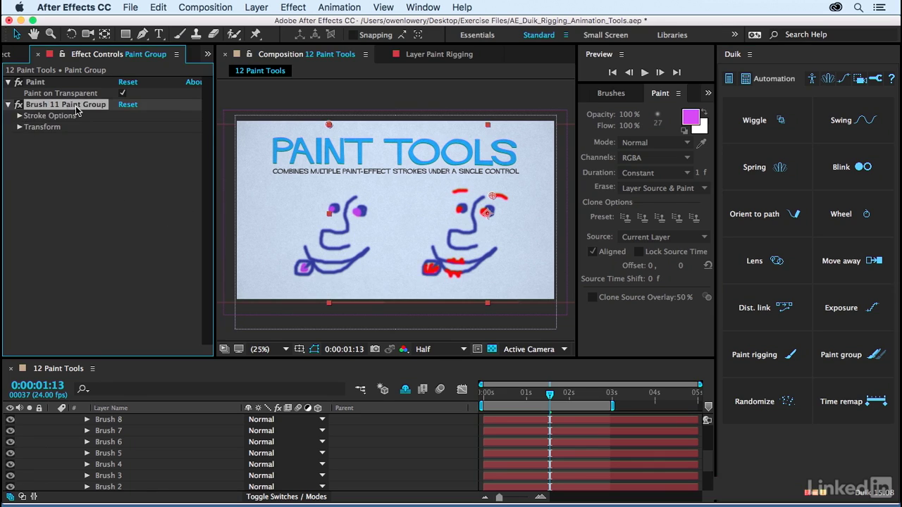
left_click(20, 117)
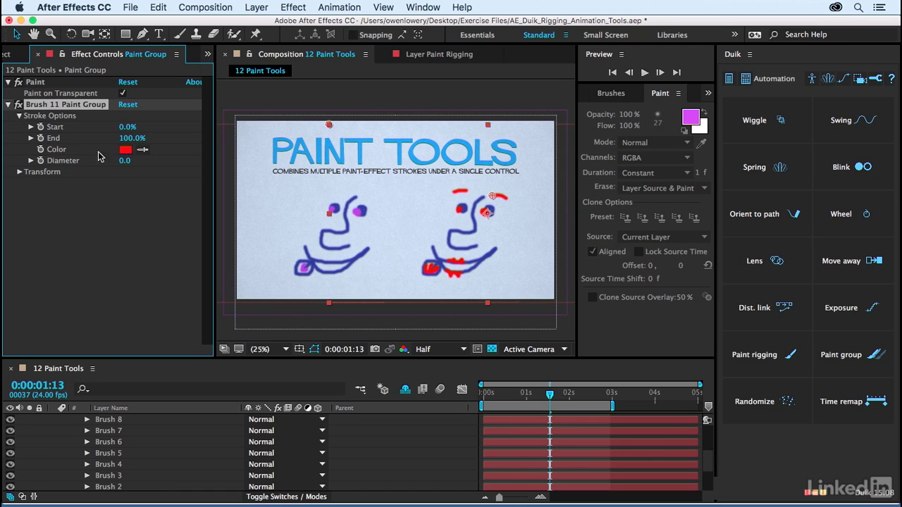
left_click(144, 151)
left_click(359, 212)
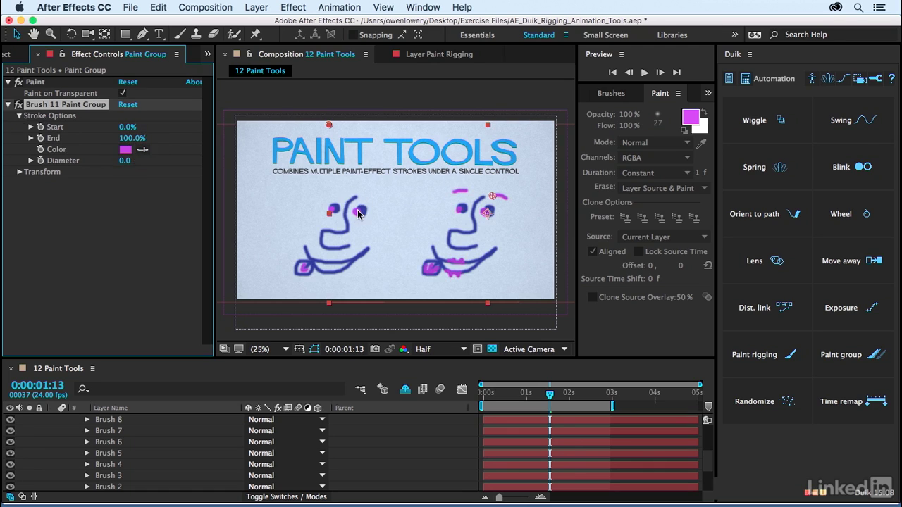
left_click(103, 242)
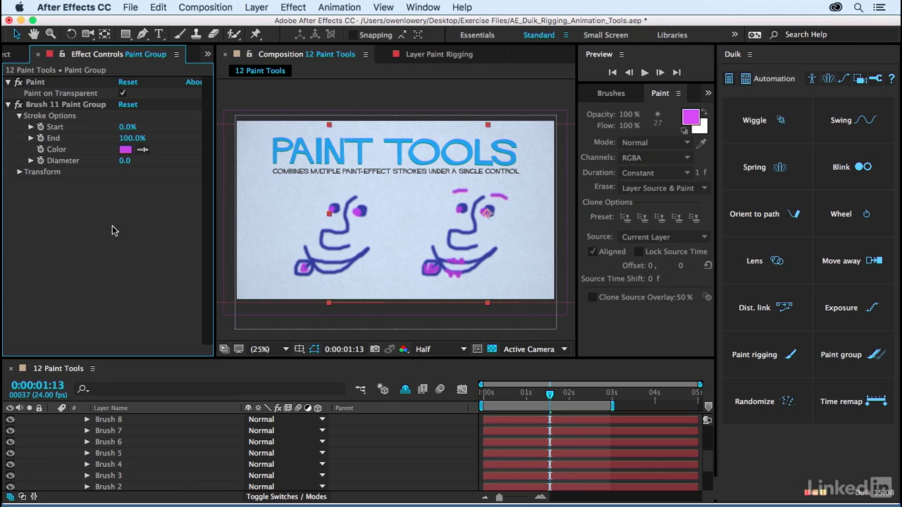
Try changing the Brush 11 Paint Group's anchor point, position and scale, undo the changes, and collapse its option groups
left_click(19, 173)
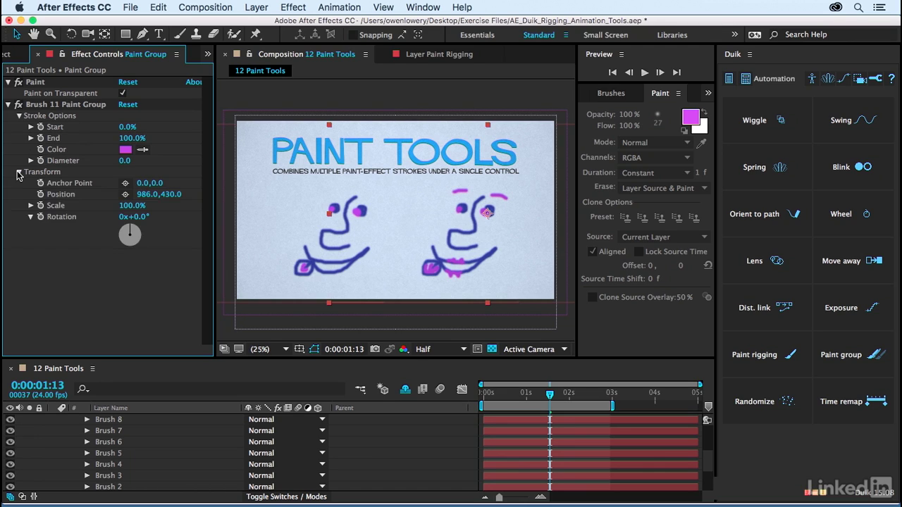
mouse_move(137, 185)
left_mouse_down()
mouse_move(127, 185)
mouse_move(134, 196)
mouse_move(117, 196)
mouse_move(134, 212)
mouse_move(154, 212)
mouse_move(135, 222)
left_mouse_up()
key("super+z")
key("super+z")
key("super+z")
key("super+z")
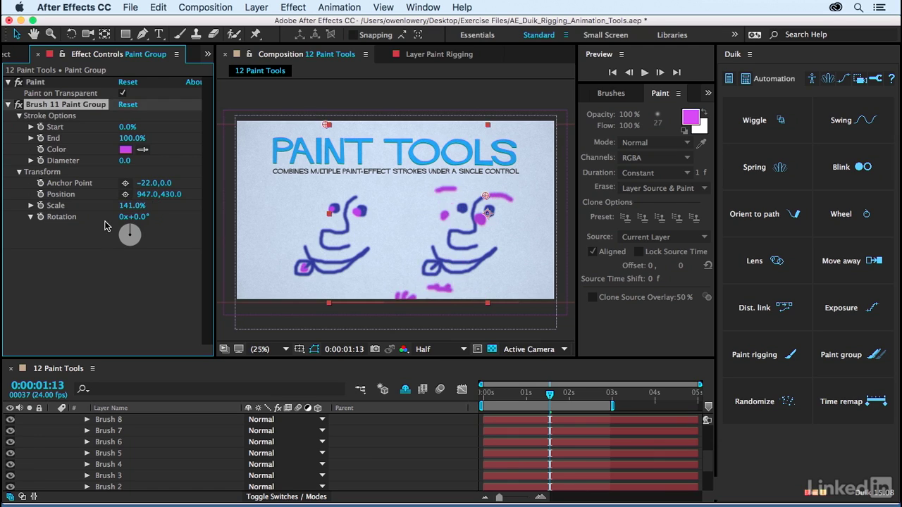
key("super+z")
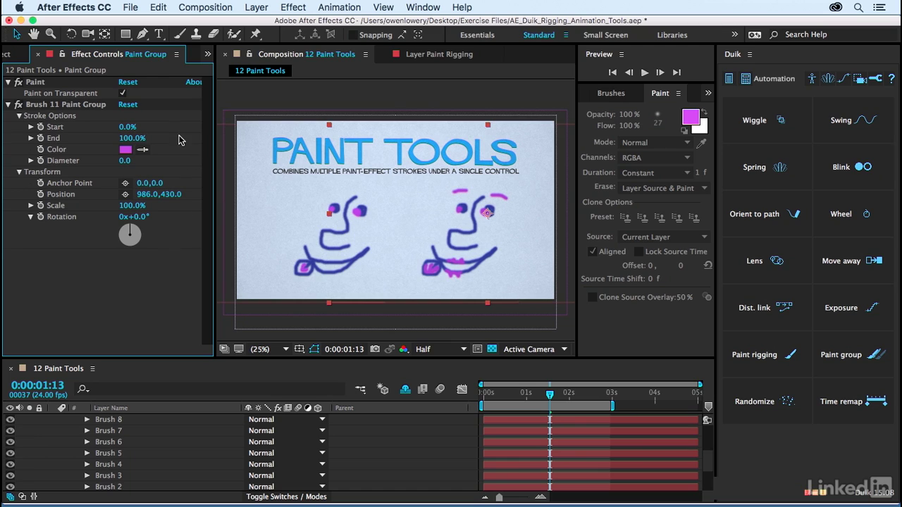
left_click(19, 115)
left_click(19, 127)
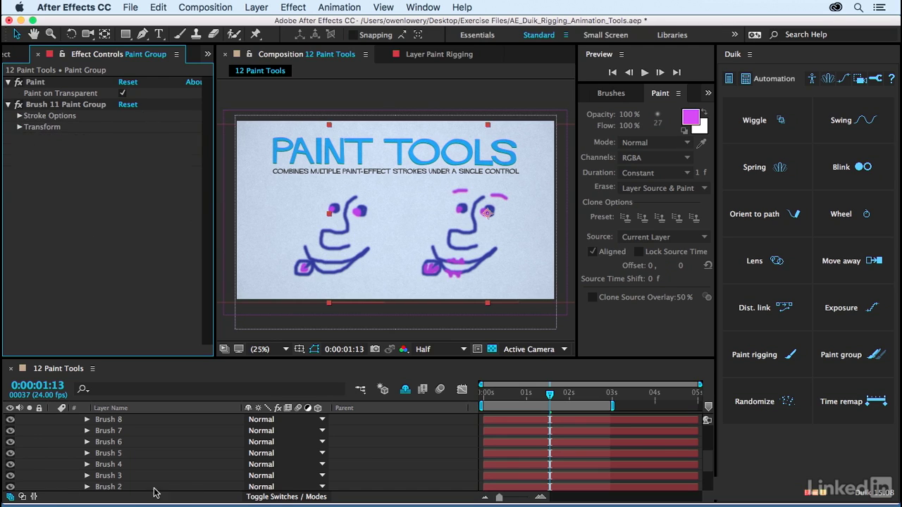
Select Brush 4 through Brush 1, toggling their visibility to check the strokes, and combine them with Duik's Paint group
scroll(157, 484, "down", 1)
left_click(119, 454)
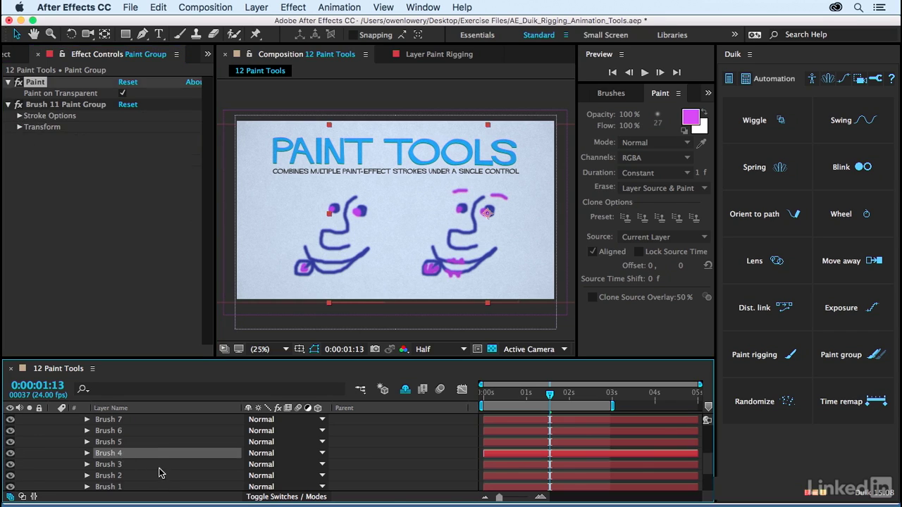
scroll(154, 473, "down", 1)
left_click(140, 476, "shift")
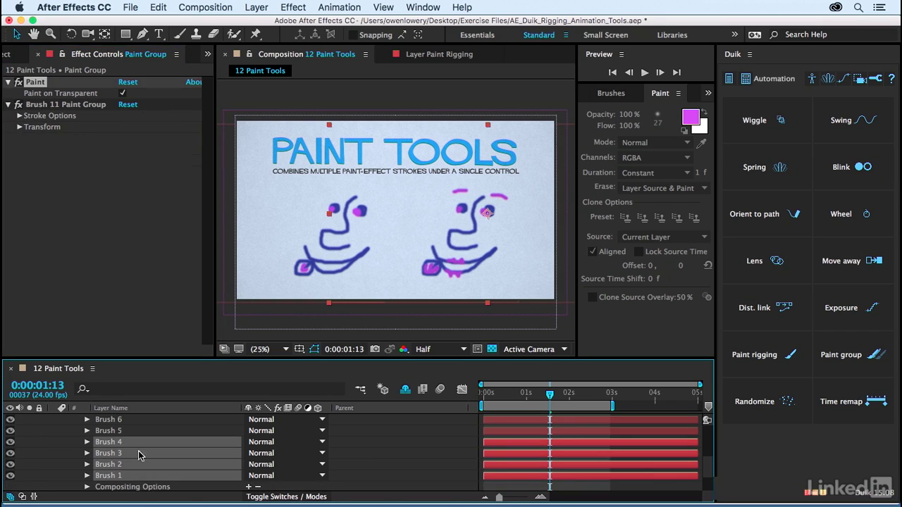
left_click(10, 442)
left_click(11, 442)
left_click(11, 442)
left_click(11, 442)
left_click(873, 361)
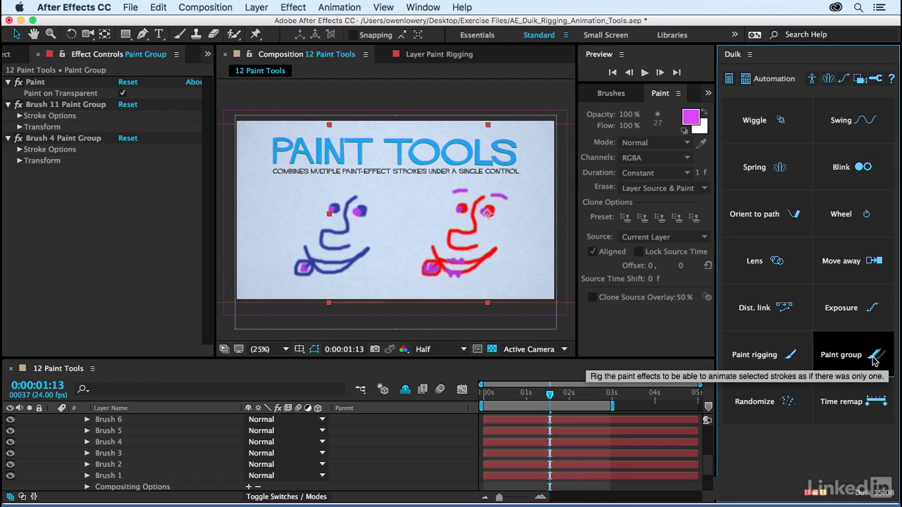
Sample the left face's blue outline for the Brush 4 Paint Group's color, and refine it to 293394
left_click(19, 149)
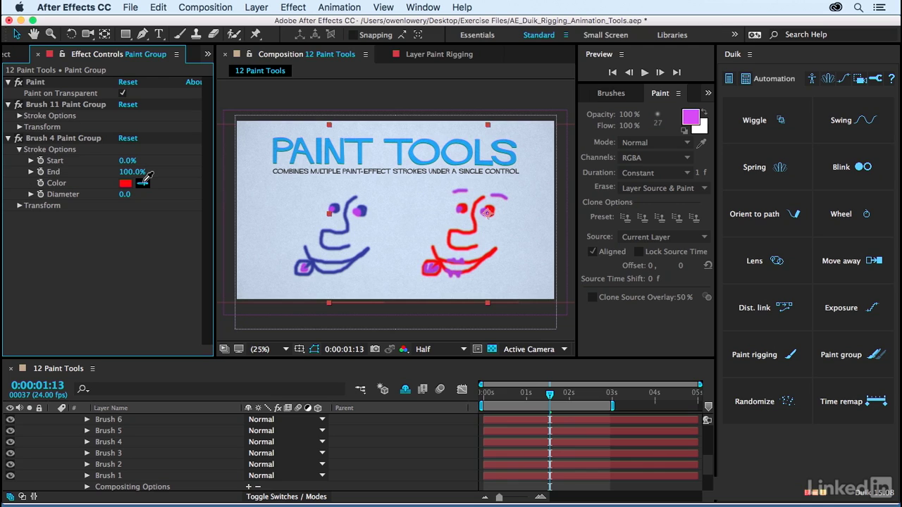
left_click(311, 263)
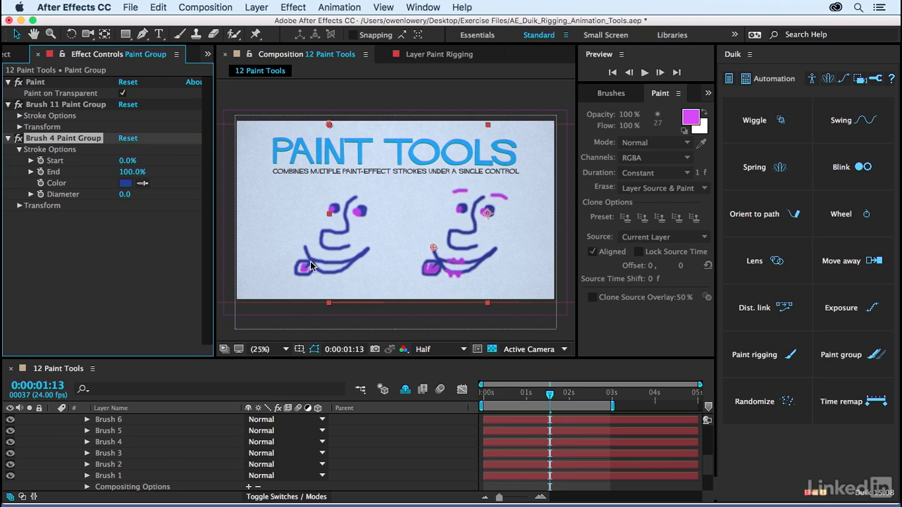
left_click(126, 184)
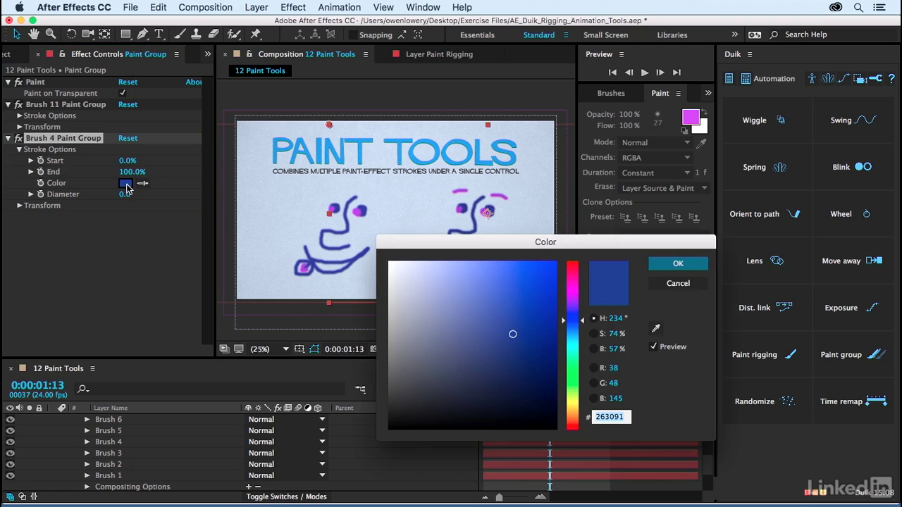
left_click(511, 332)
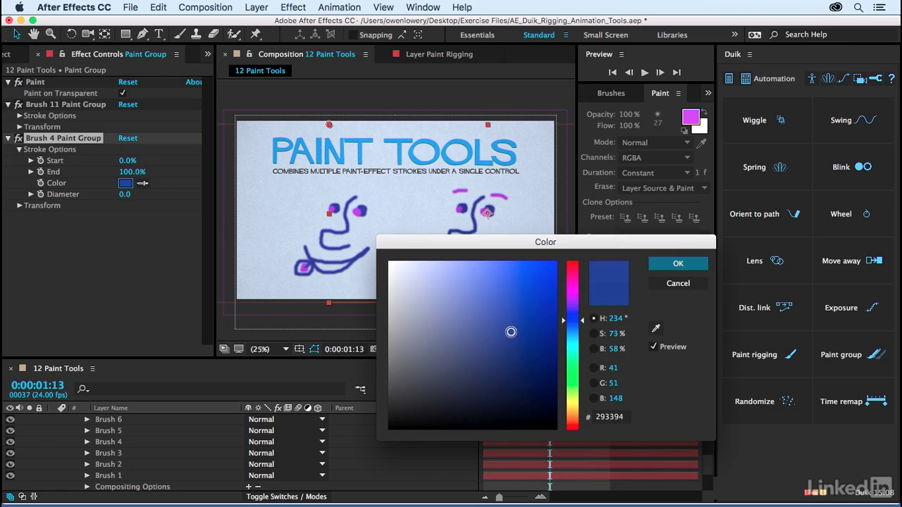
left_click(669, 269)
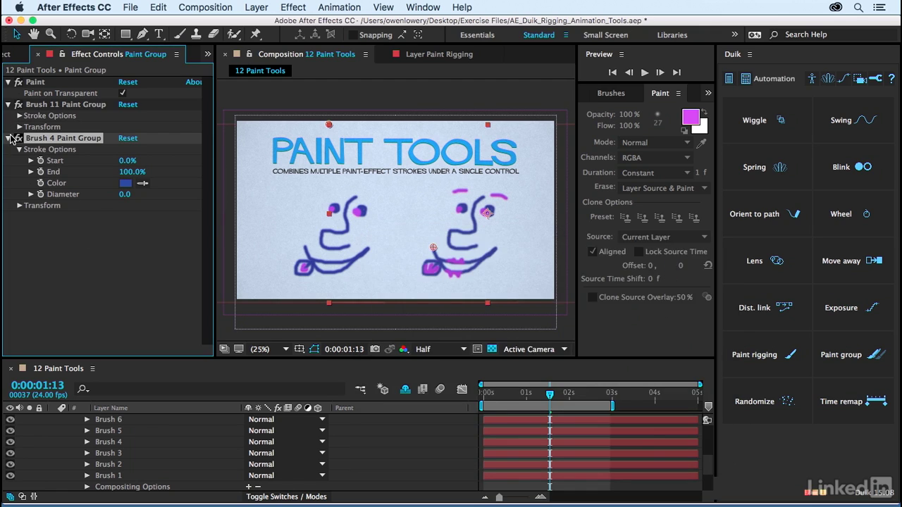
Collapse the Paint effect's brush list in the Paint Group layer so both paint group effects are within view
left_click(550, 397)
key("space")
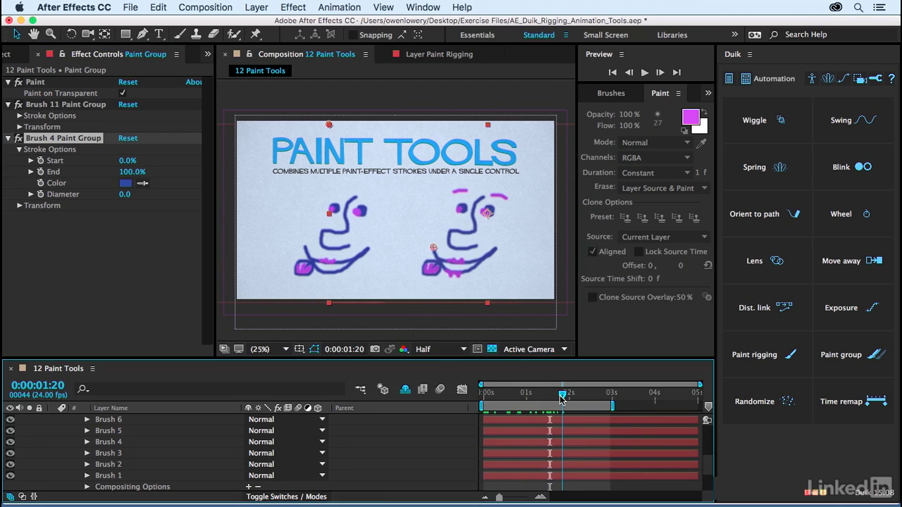
scroll(103, 438, "up", 5)
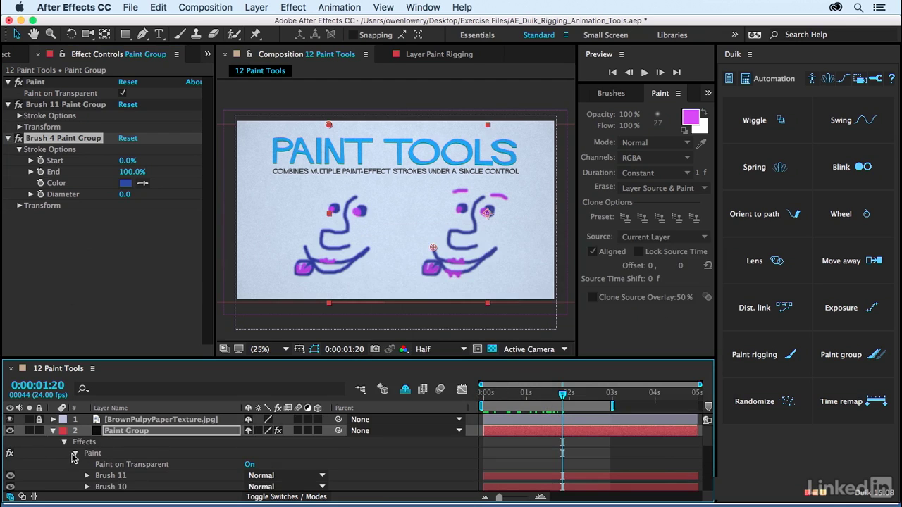
left_click(76, 457)
scroll(138, 454, "down", 1)
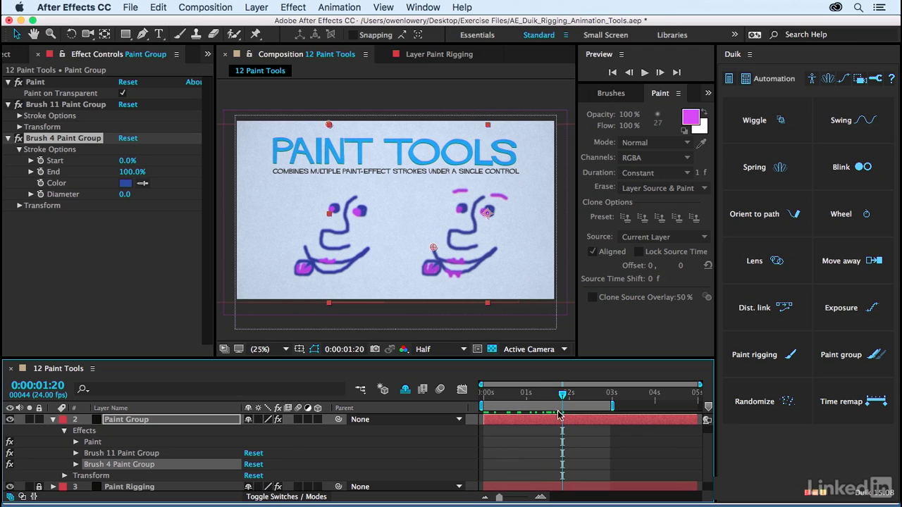
Keyframe End at 0% on frame 0 for both the Brush 11 and Brush 4 Paint Groups
left_click_drag(559, 415, 467, 410)
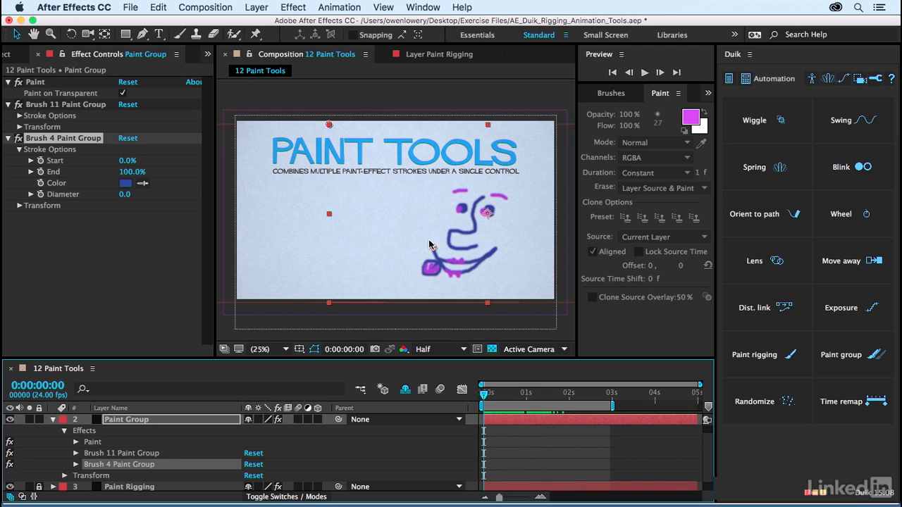
left_click(19, 116)
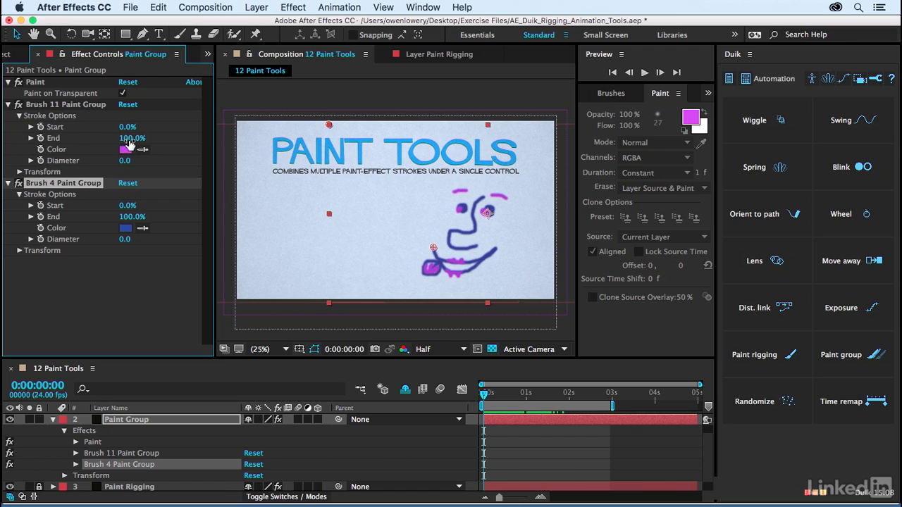
left_click_drag(129, 141, 39, 138)
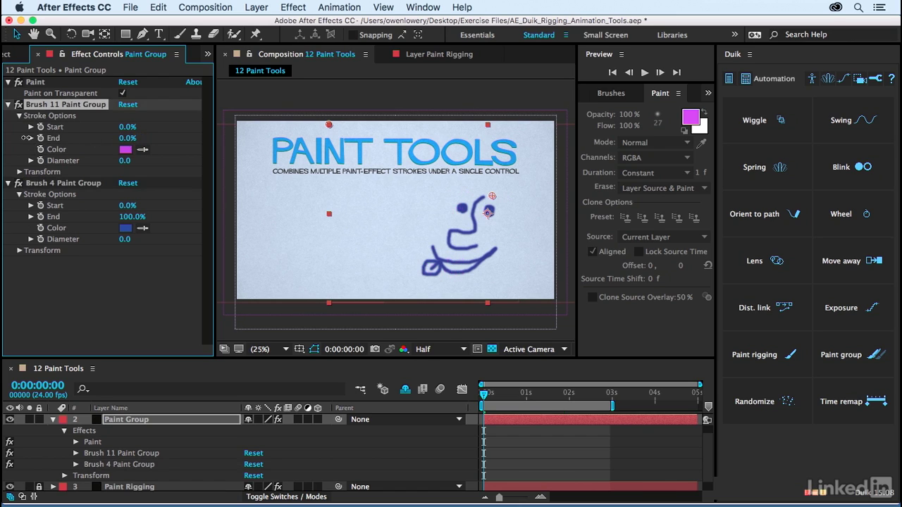
left_click_drag(126, 217, 28, 218)
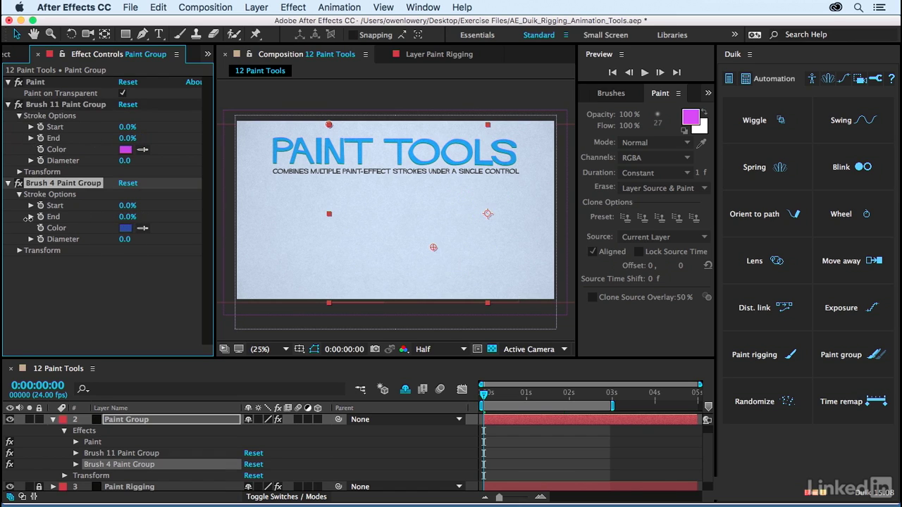
left_click(40, 138)
left_click(41, 217)
Keyframe End at 100% at 0:00:02:15 for both the Brush 4 and Brush 11 Paint Groups, and preview the animation
left_click_drag(534, 396, 597, 407)
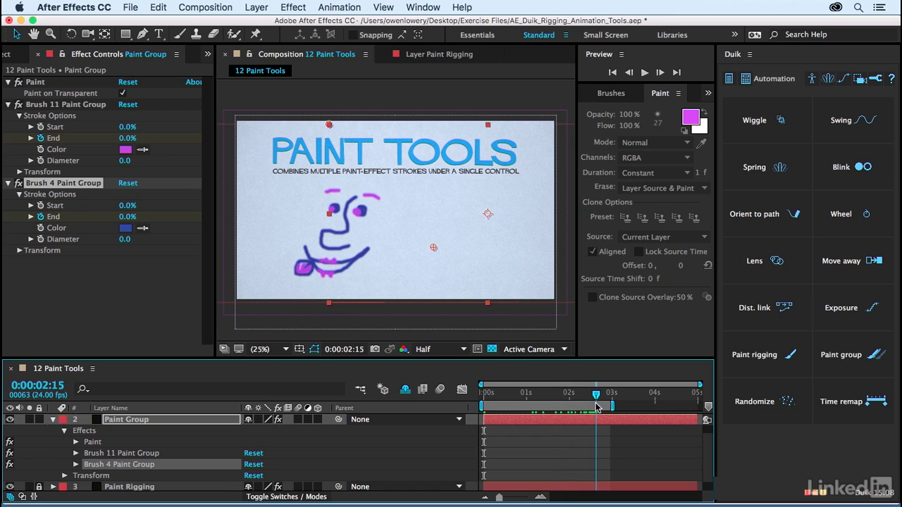
left_click_drag(128, 216, 222, 221)
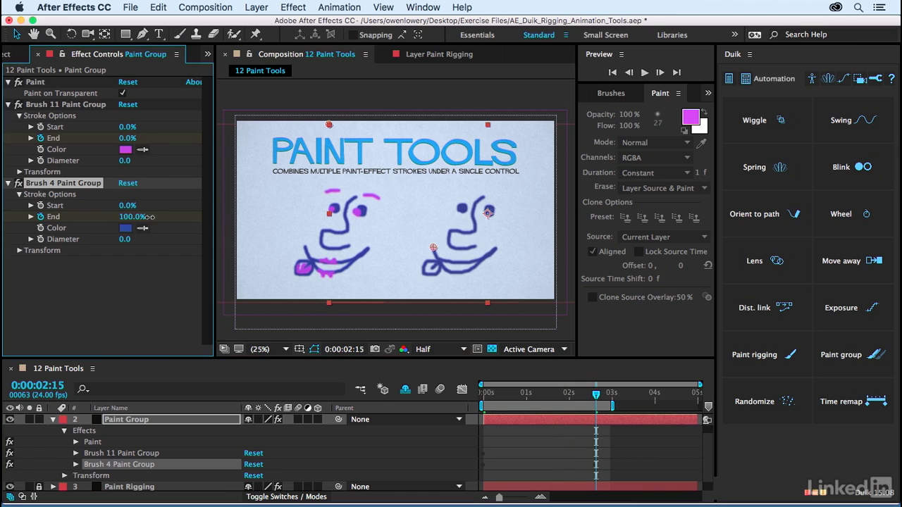
left_click_drag(146, 139, 312, 152)
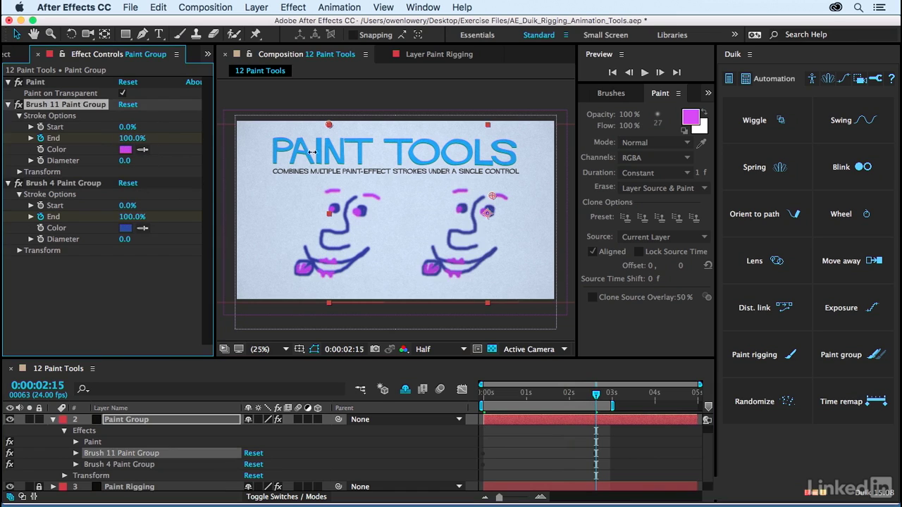
left_click(562, 437)
key("space")
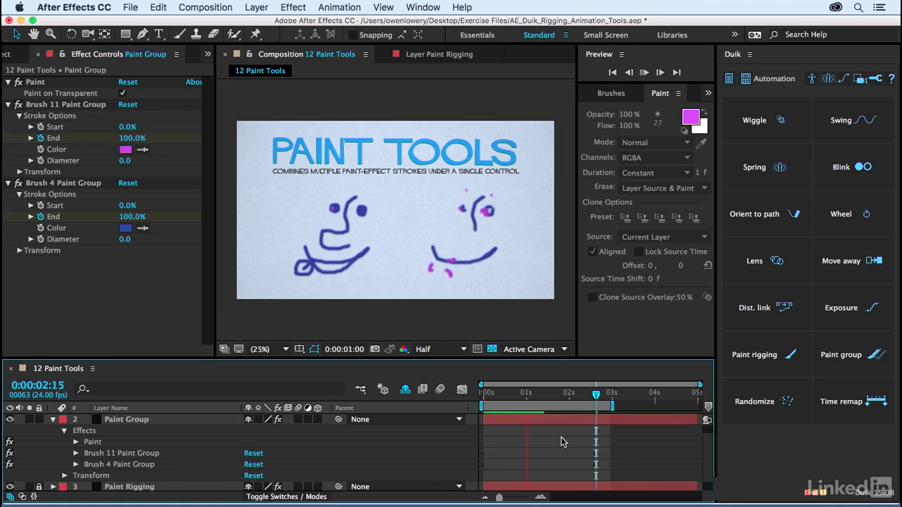